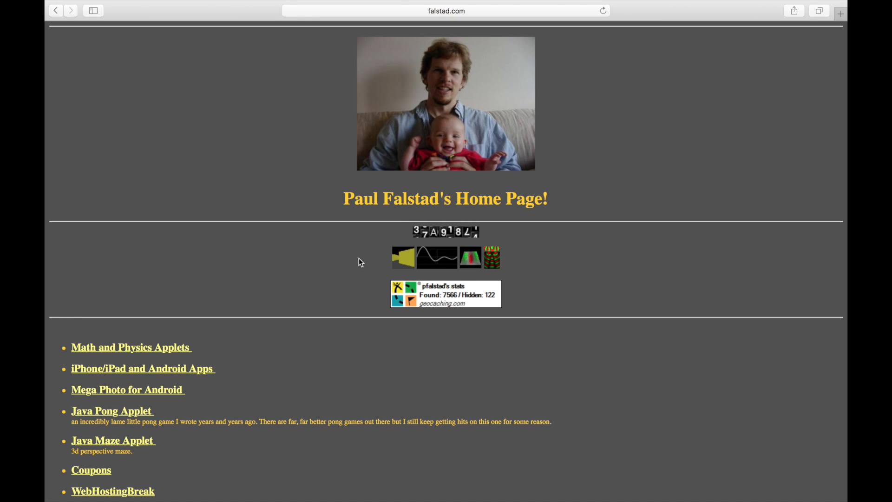
{"action": "scroll", "coordinate": [360, 258], "scroll_direction": "down", "scroll_amount": 1}
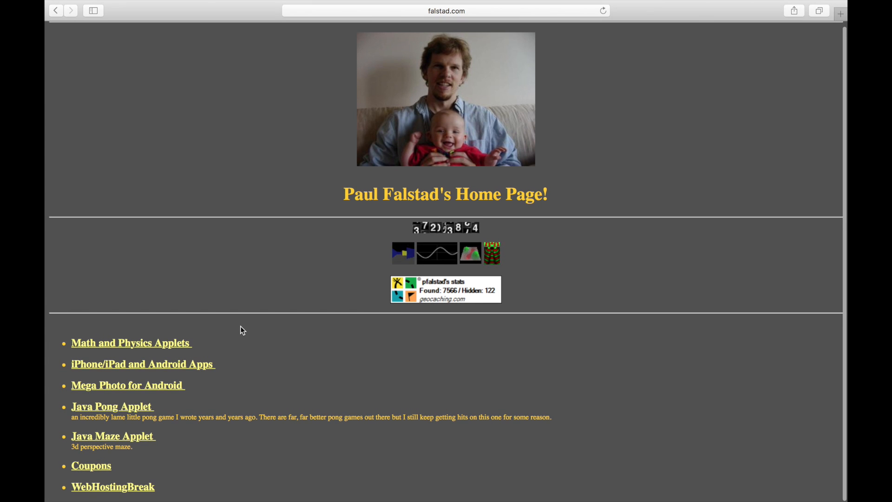
{"action": "scroll", "coordinate": [240, 331], "scroll_direction": "up", "scroll_amount": 1}
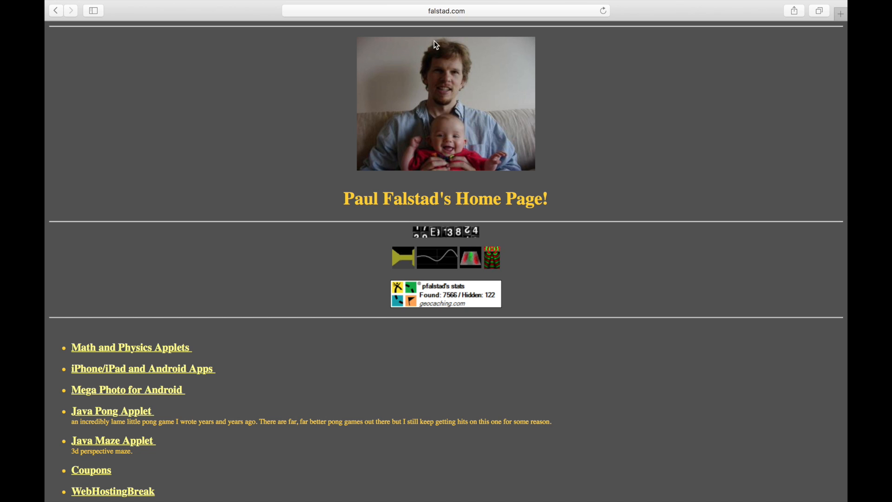
Step: Open the Math and Physics applets list and launch the Analog Circuit Simulator applet
{"action": "left_click", "coordinate": [126, 348]}
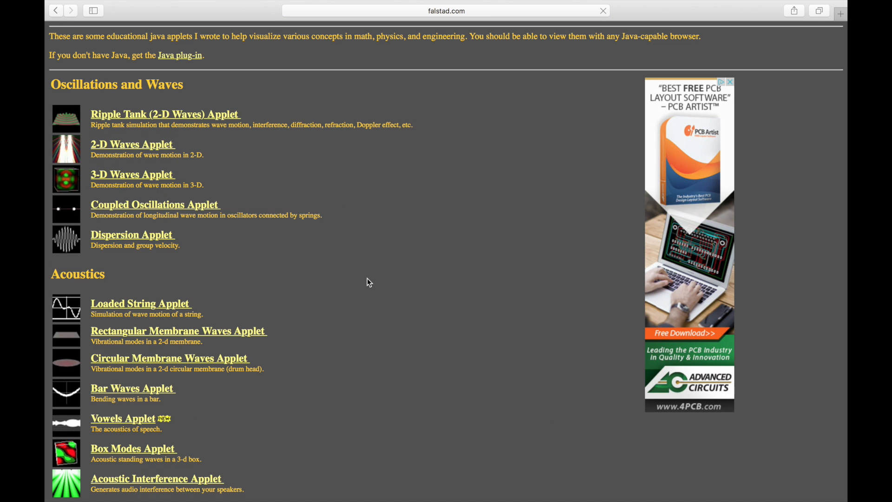
{"action": "scroll", "coordinate": [368, 282], "scroll_direction": "down", "scroll_amount": 5}
{"action": "scroll", "coordinate": [368, 278], "scroll_direction": "down", "scroll_amount": 5}
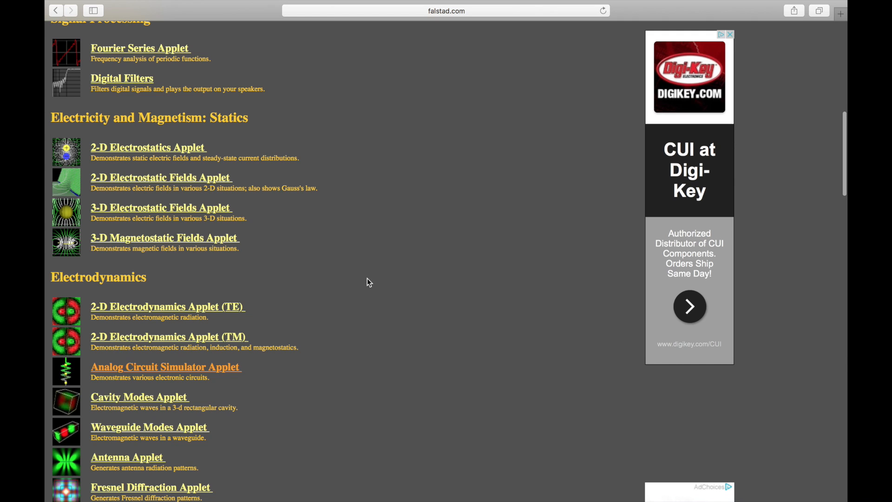
{"action": "scroll", "coordinate": [373, 262], "scroll_direction": "down", "scroll_amount": 3}
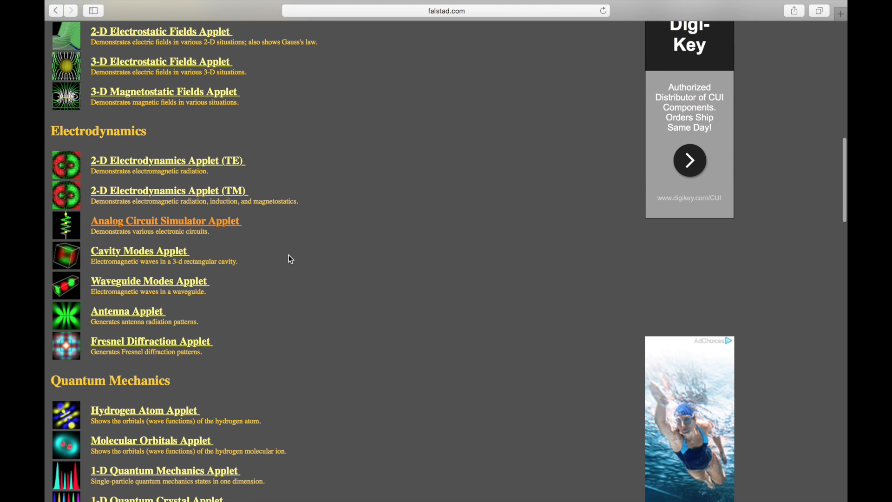
{"action": "left_click", "coordinate": [178, 225]}
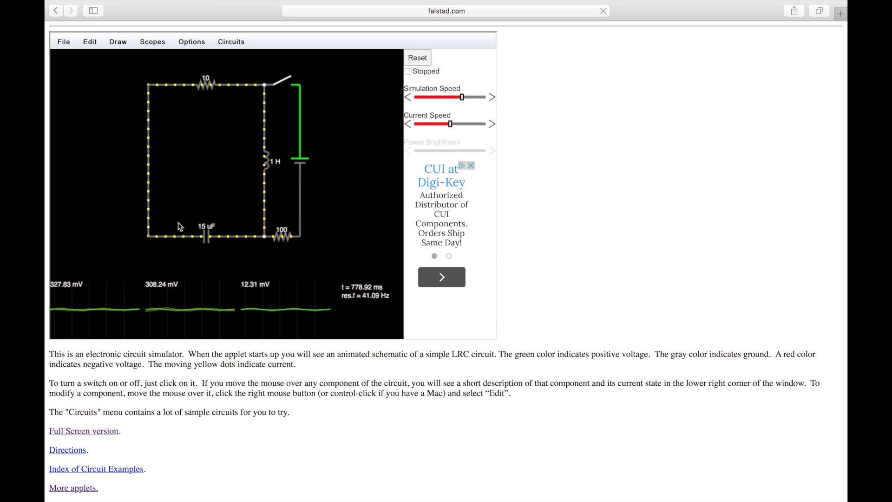
Step: Switch to the full-screen simulator and load the op-amp high-pass filter example from Circuits
{"action": "left_click", "coordinate": [99, 434]}
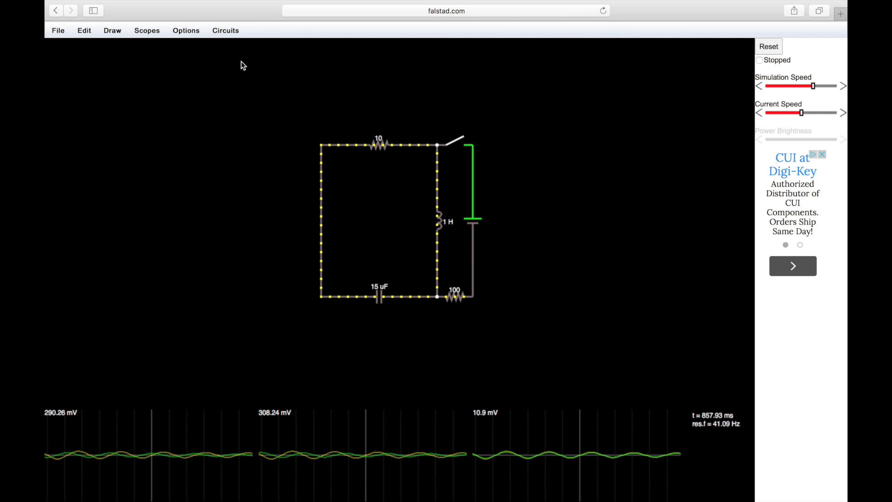
{"action": "left_click", "coordinate": [225, 30]}
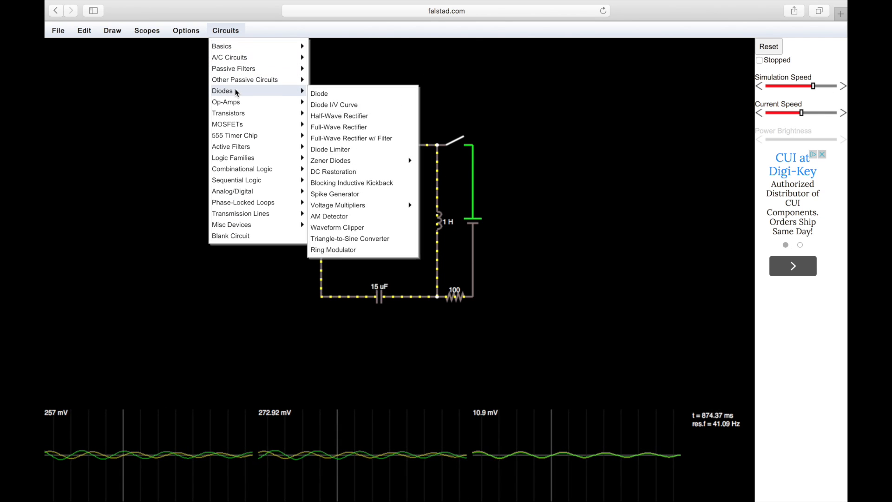
{"action": "mouse_move", "coordinate": [226, 101]}
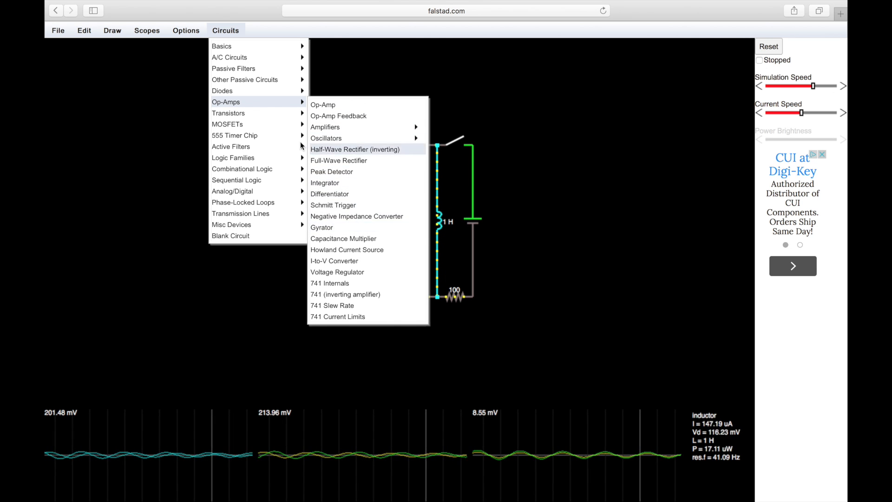
{"action": "mouse_move", "coordinate": [231, 146]}
{"action": "left_click", "coordinate": [354, 160]}
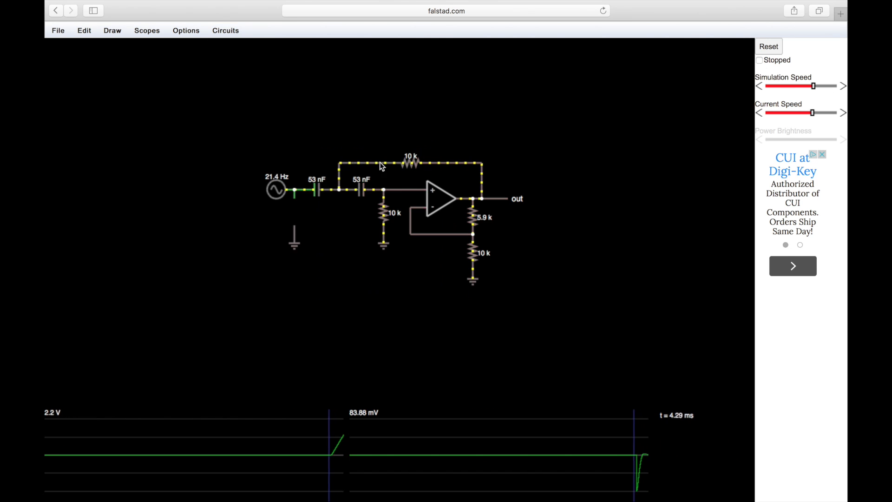
Step: Select the 10 k feedback resistor, peek at its settings, and dismiss the add-parts menus unchanged
{"action": "right_click", "coordinate": [408, 120]}
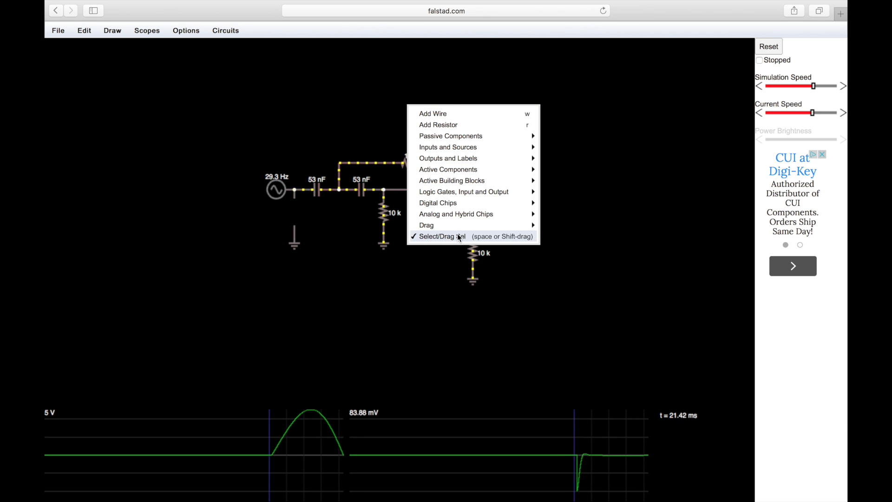
{"action": "left_click", "coordinate": [458, 233]}
{"action": "right_click", "coordinate": [402, 110]}
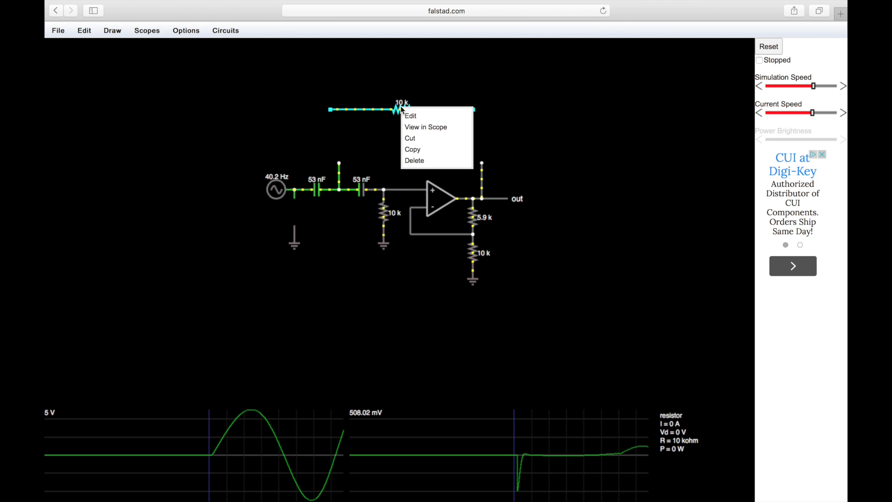
{"action": "left_click", "coordinate": [418, 112]}
{"action": "key", "text": "Escape"}
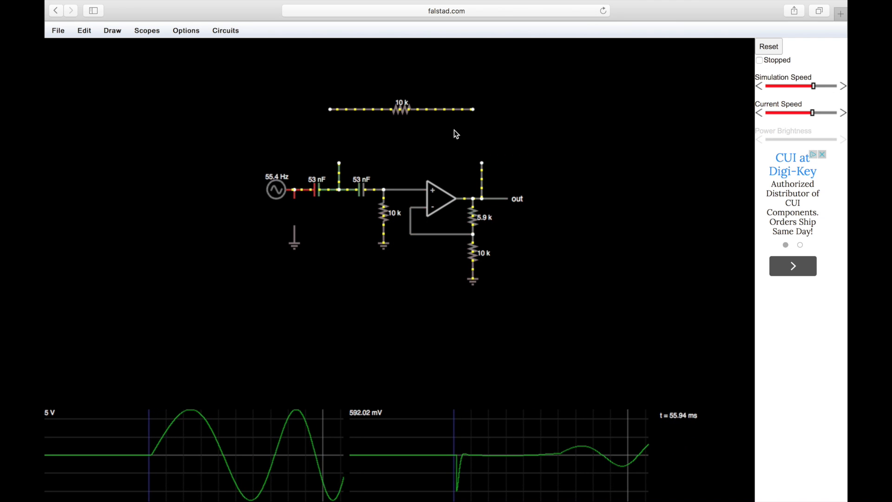
{"action": "right_click", "coordinate": [454, 130]}
{"action": "mouse_move", "coordinate": [495, 173]}
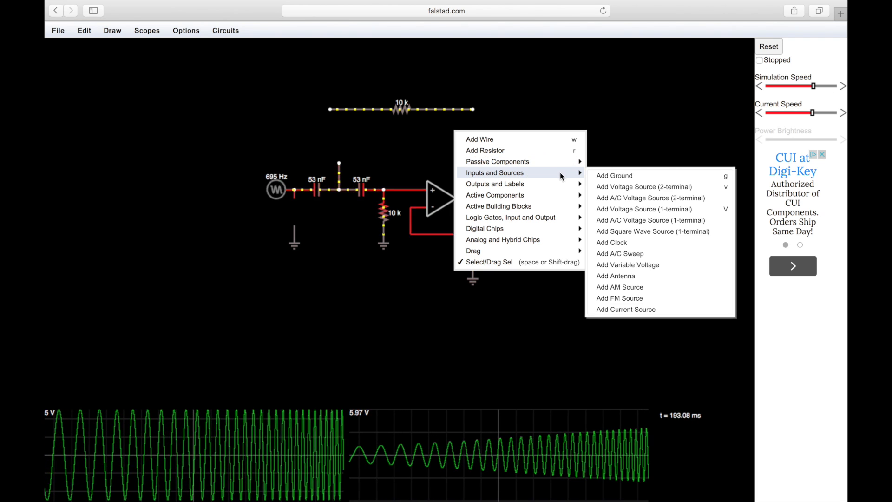
{"action": "left_click", "coordinate": [381, 143]}
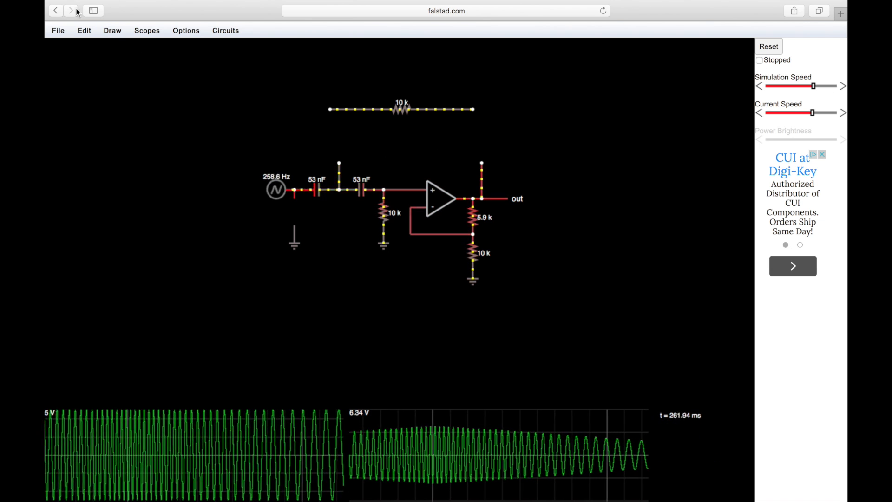
{"action": "left_click", "coordinate": [59, 32]}
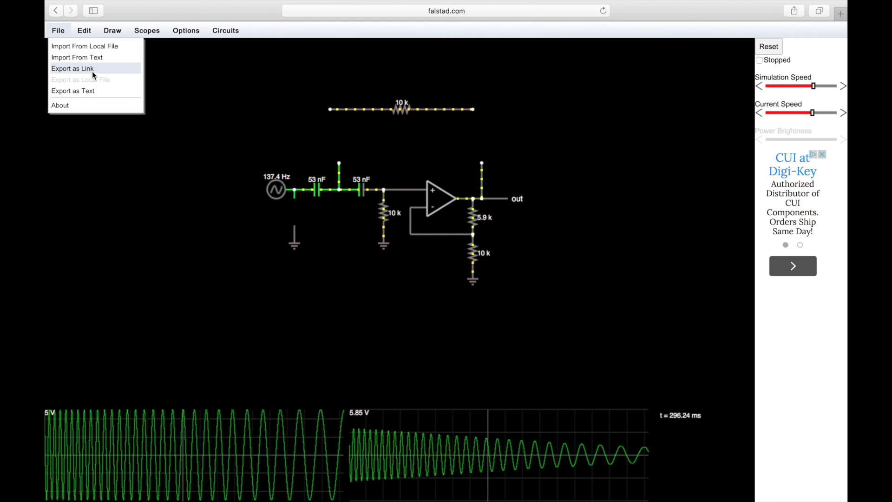
Step: Paste the saved circuit URL into Safari's address bar to load the MOSFET latch circuit
{"action": "left_click", "coordinate": [141, 229]}
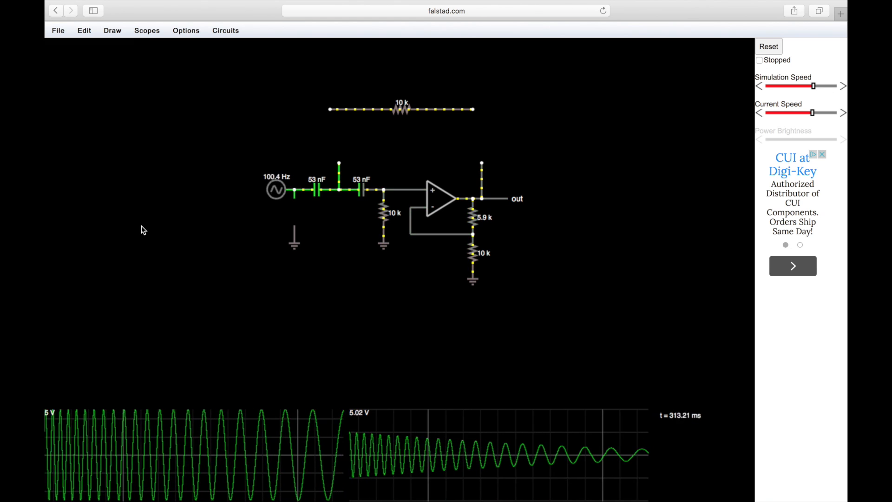
{"action": "left_click", "coordinate": [486, 14]}
{"action": "key", "text": "super+v"}
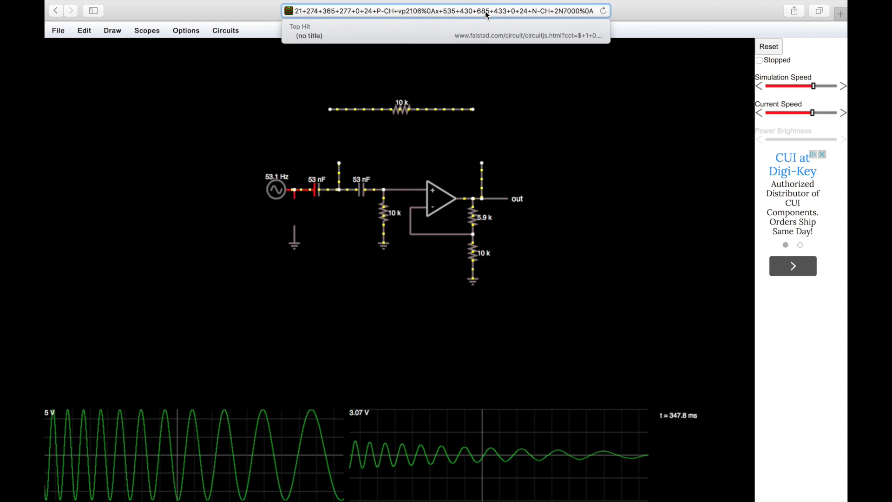
{"action": "key", "text": "Return"}
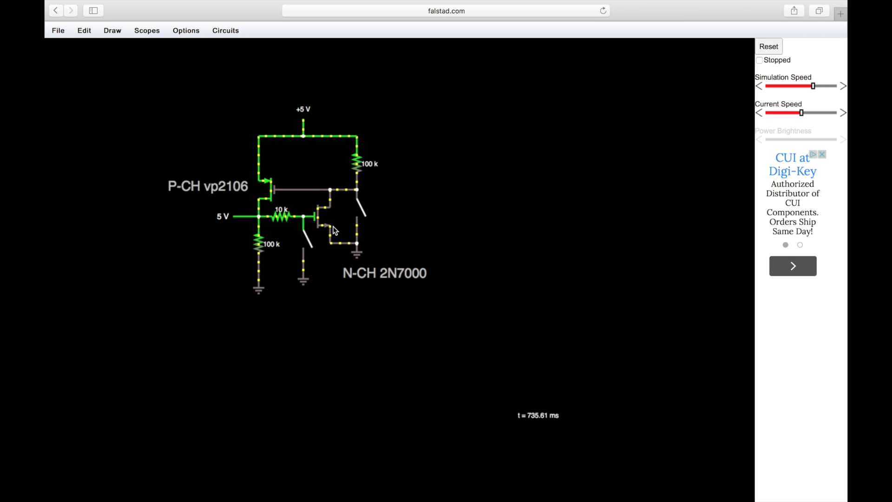
{"action": "mouse_move", "coordinate": [321, 217]}
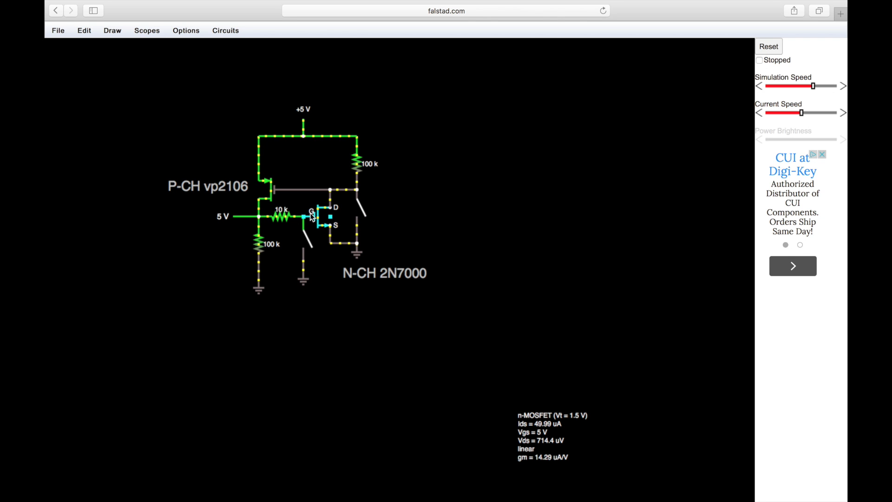
{"action": "left_click", "coordinate": [358, 204]}
{"action": "left_click", "coordinate": [358, 205]}
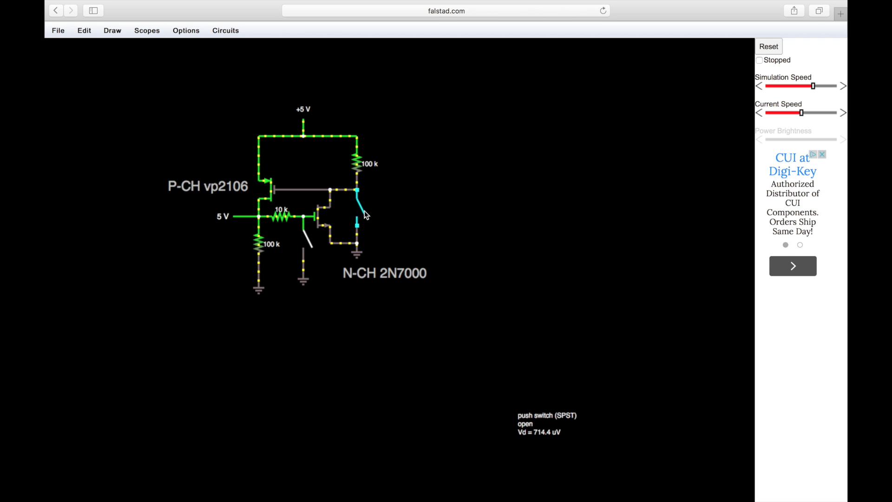
{"action": "left_click", "coordinate": [363, 210]}
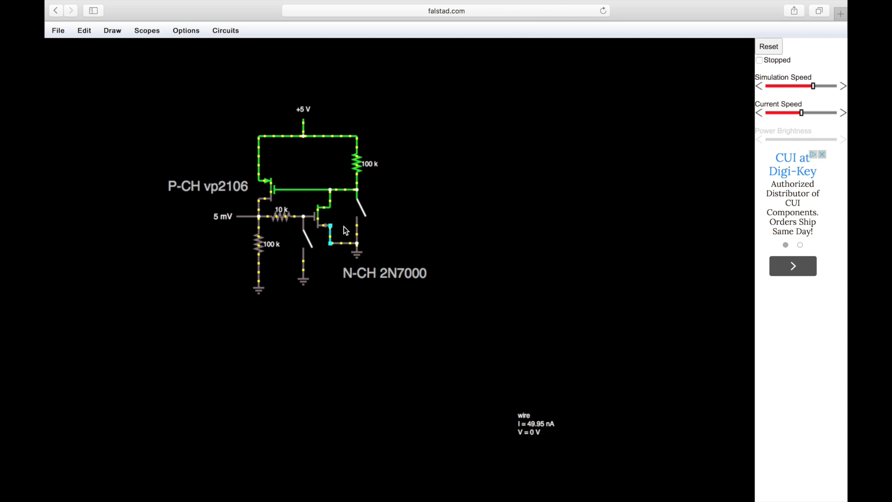
{"action": "left_click", "coordinate": [308, 239]}
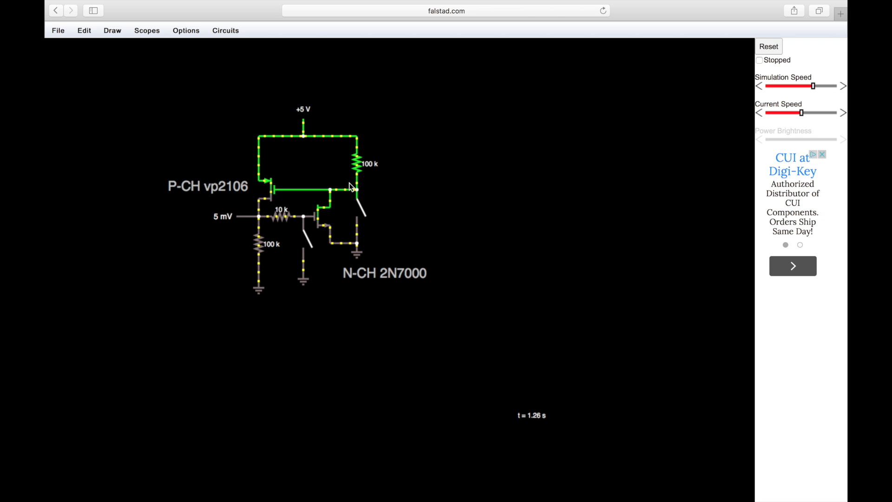
{"action": "left_click", "coordinate": [357, 210]}
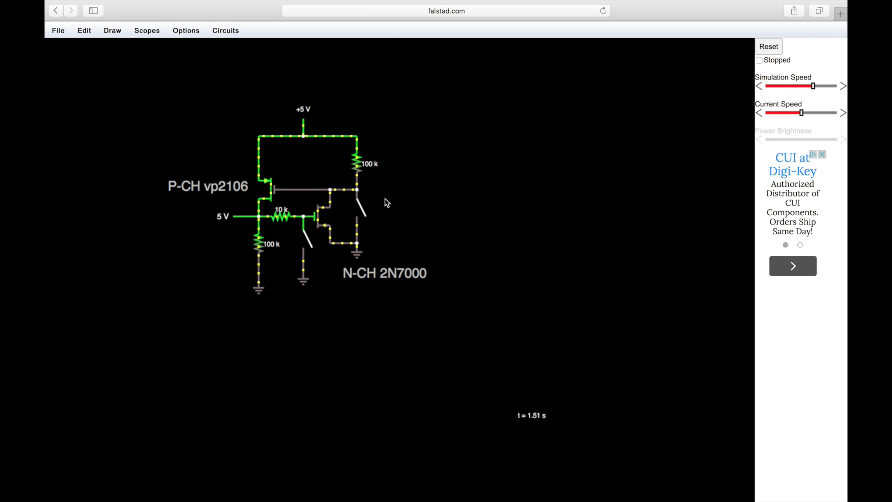
{"action": "right_click", "coordinate": [359, 207]}
Step: Delete the right push switch and place an NPN transistor to the right of the 2N7000
{"action": "left_click", "coordinate": [404, 261]}
{"action": "right_click", "coordinate": [434, 214]}
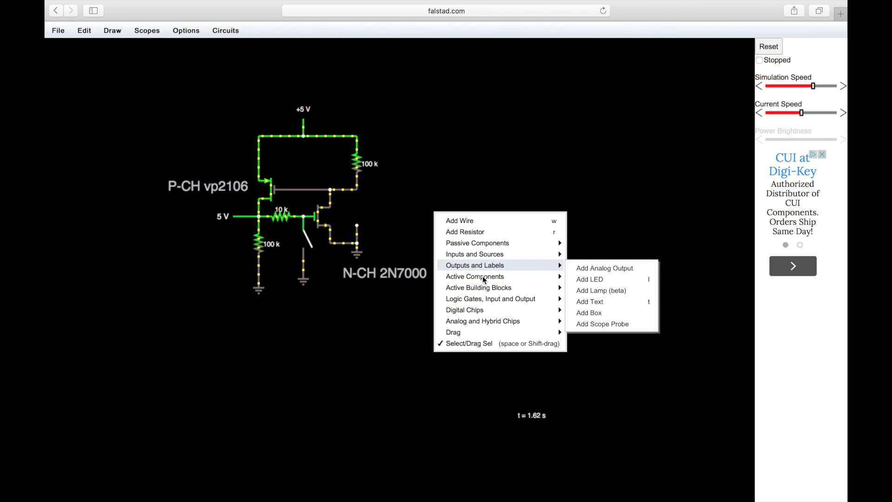
{"action": "mouse_move", "coordinate": [475, 276]}
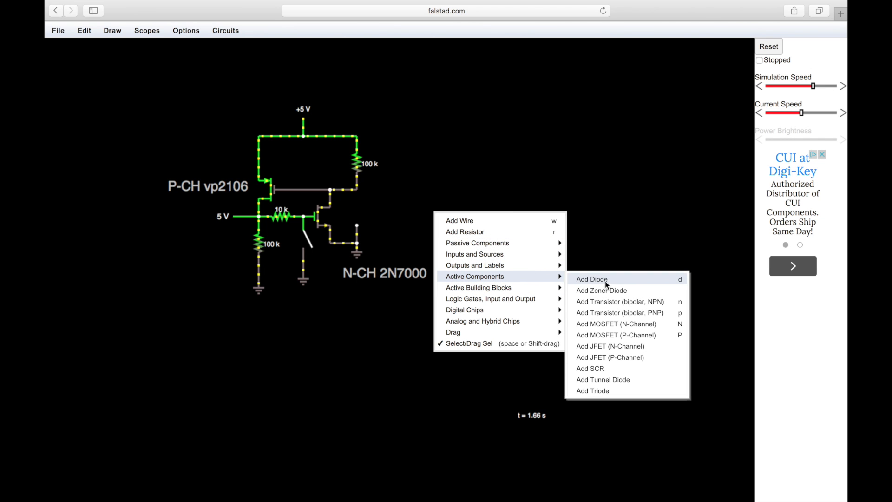
{"action": "left_click", "coordinate": [609, 302]}
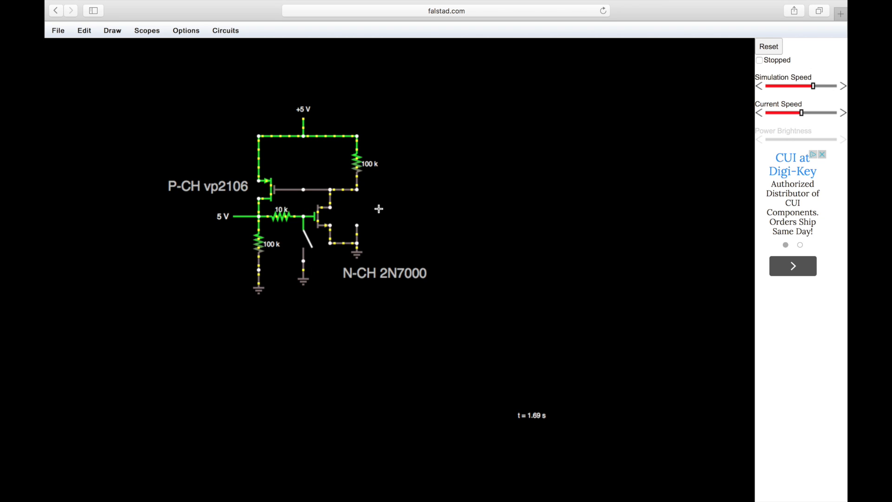
{"action": "left_click_drag", "start_coordinate": [379, 209], "coordinate": [348, 207]}
{"action": "right_click", "coordinate": [381, 223]}
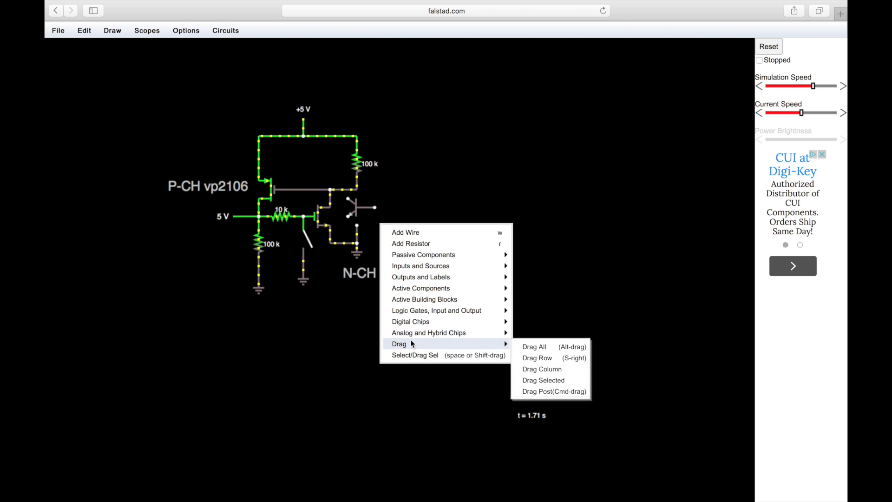
{"action": "left_click", "coordinate": [406, 355]}
{"action": "left_click_drag", "start_coordinate": [359, 207], "coordinate": [368, 209]}
Step: Wire the NPN transistor into the latch and draw a 100 Ω resistor out from its base
{"action": "right_click", "coordinate": [432, 222]}
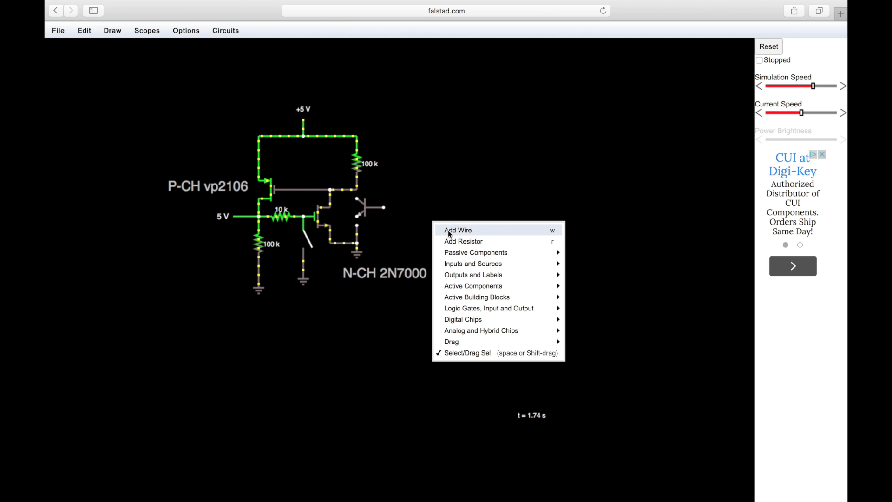
{"action": "left_click", "coordinate": [448, 232]}
{"action": "left_click_drag", "start_coordinate": [357, 196], "coordinate": [356, 226]}
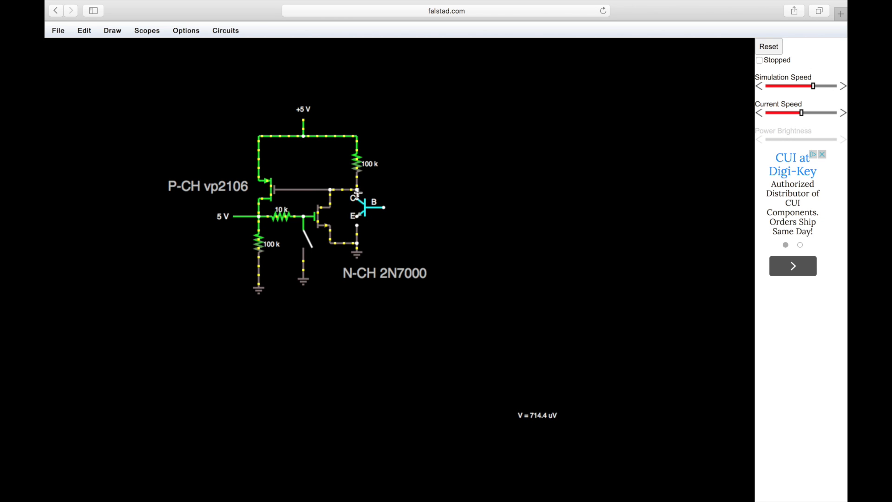
{"action": "right_click", "coordinate": [443, 233]}
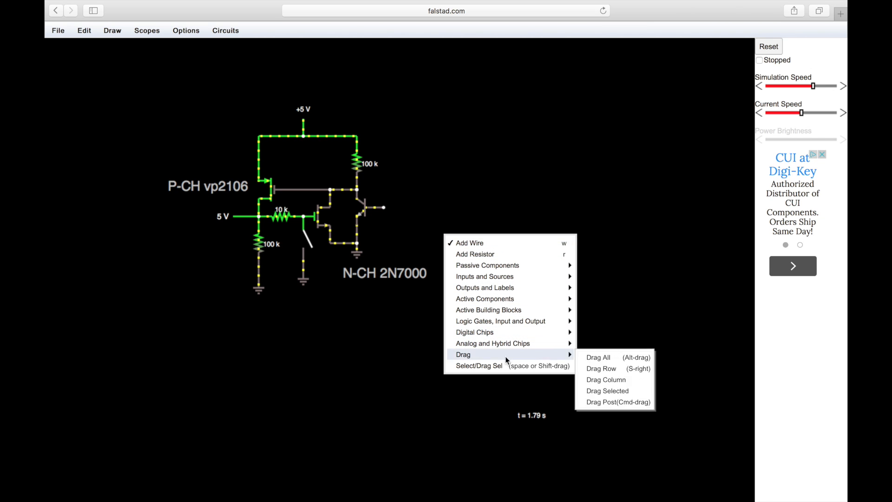
{"action": "left_click", "coordinate": [484, 255]}
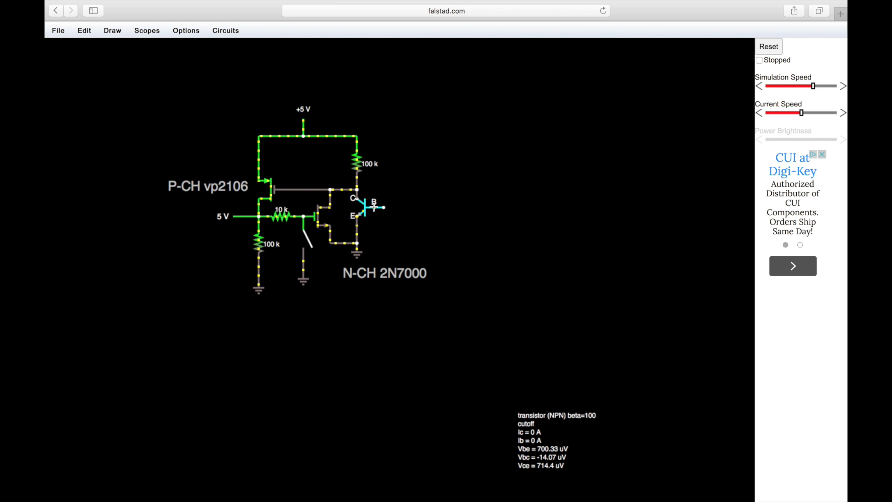
{"action": "left_click_drag", "start_coordinate": [383, 208], "coordinate": [429, 207]}
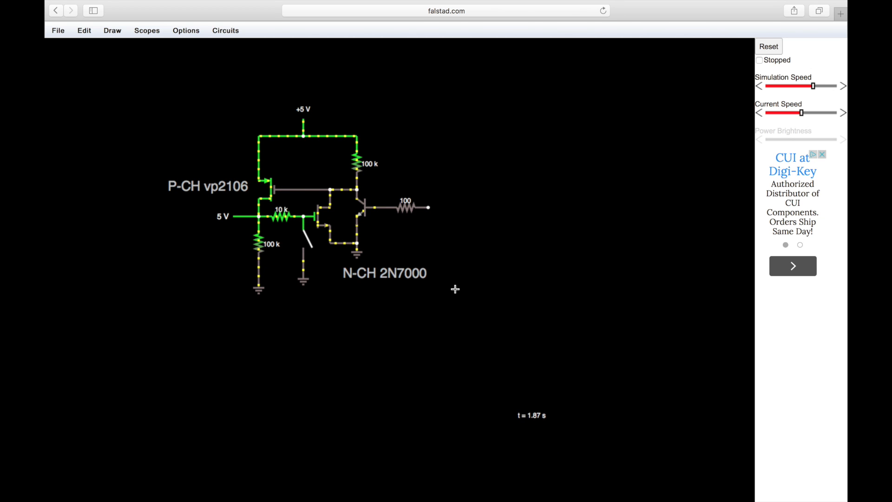
{"action": "right_click", "coordinate": [465, 224]}
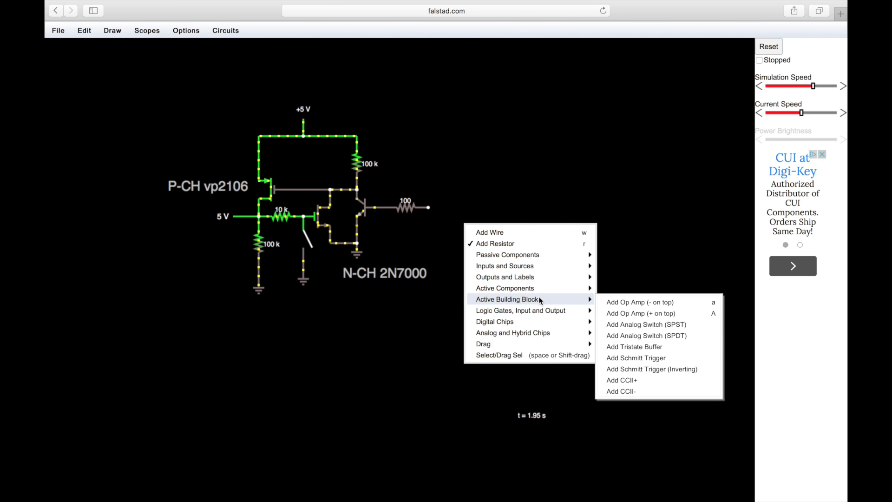
{"action": "mouse_move", "coordinate": [521, 310]}
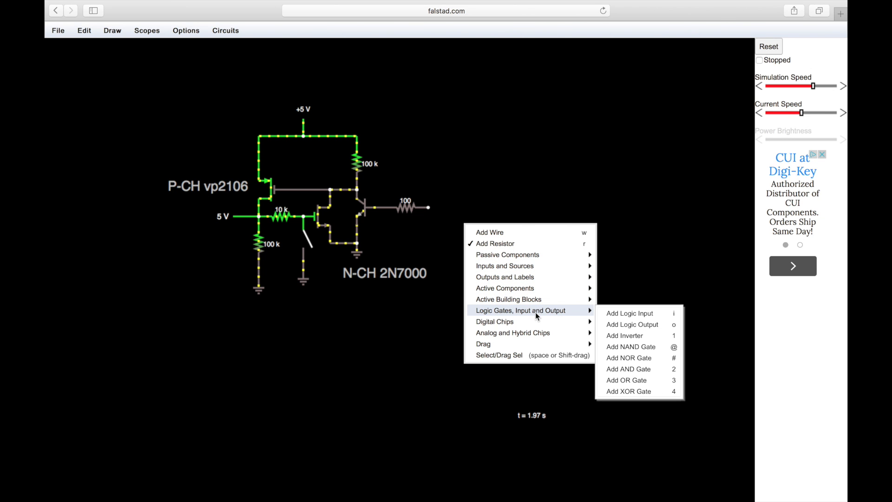
Step: Place a logic input at the base resistor's free end and review the resistor and input properties
{"action": "left_click", "coordinate": [631, 313]}
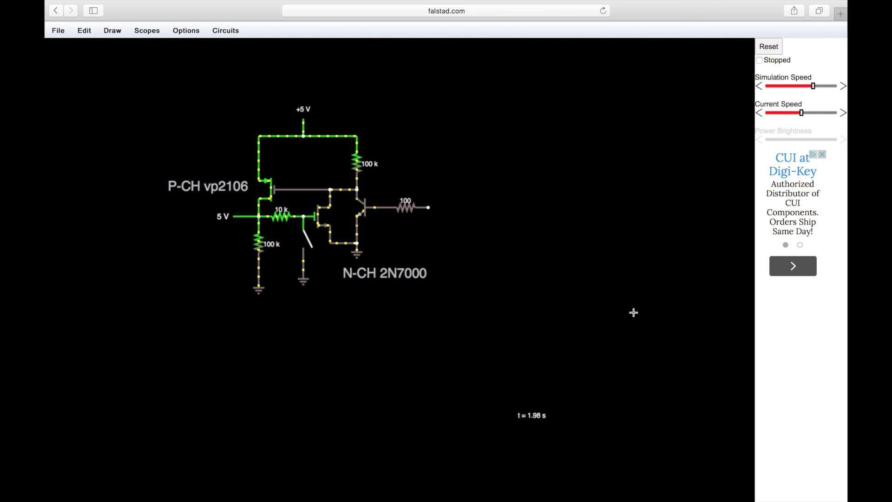
{"action": "left_click_drag", "start_coordinate": [430, 207], "coordinate": [471, 207]}
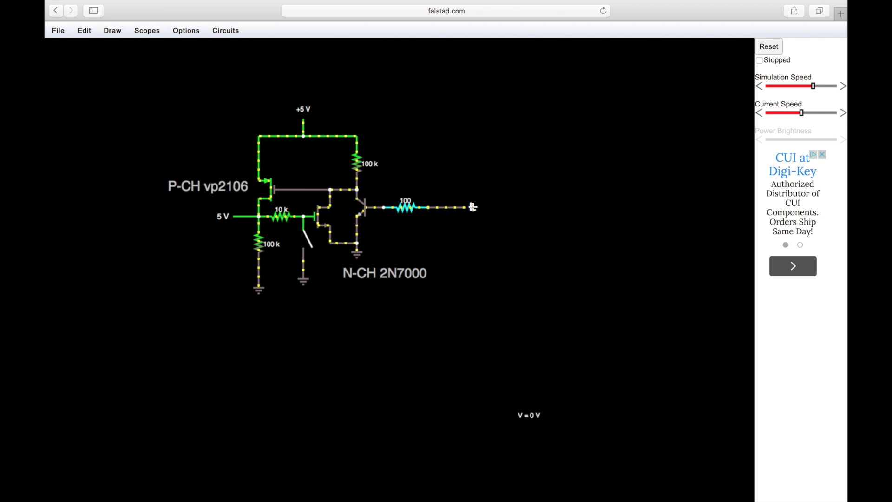
{"action": "right_click", "coordinate": [472, 207]}
{"action": "left_click", "coordinate": [493, 215]}
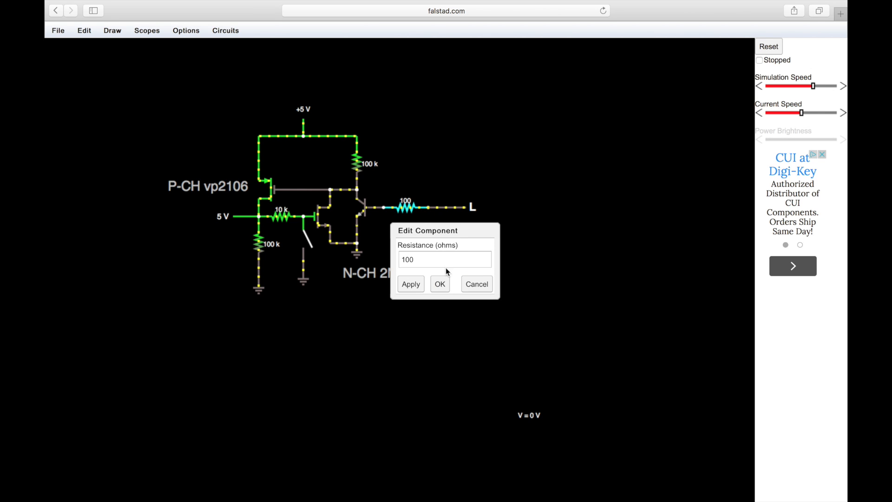
{"action": "left_click", "coordinate": [476, 283]}
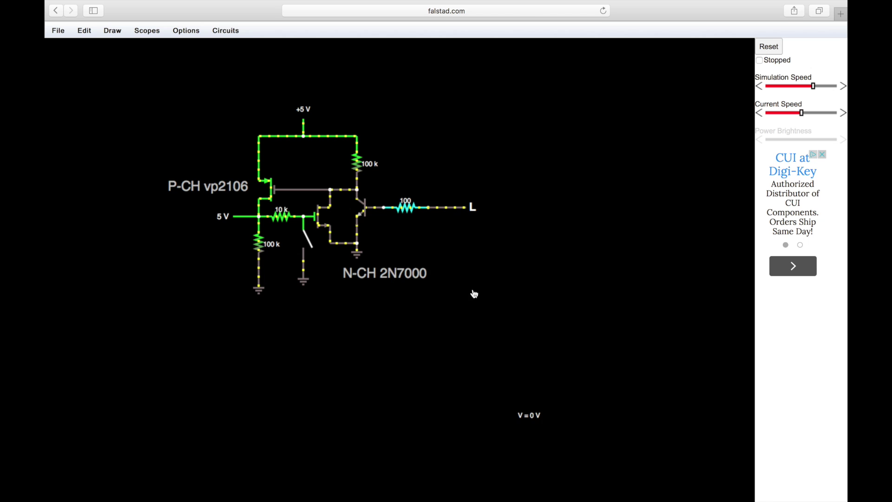
{"action": "right_click", "coordinate": [470, 209]}
{"action": "left_click", "coordinate": [485, 219]}
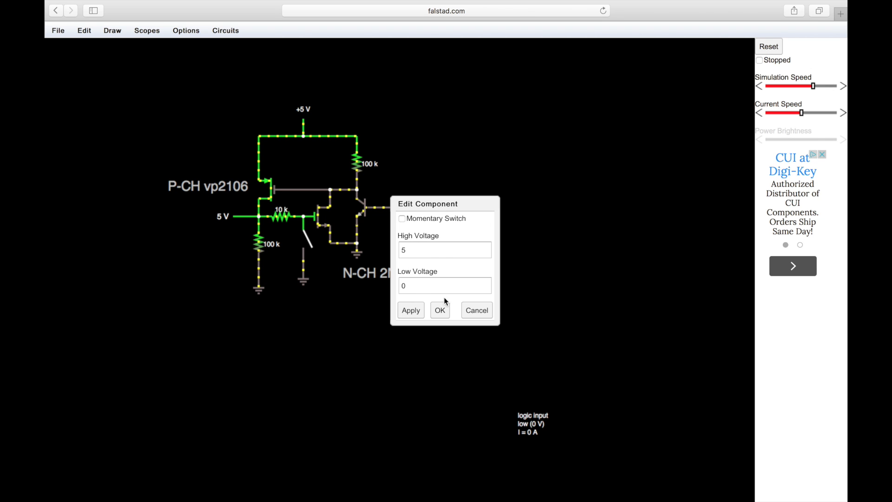
{"action": "left_click", "coordinate": [440, 311]}
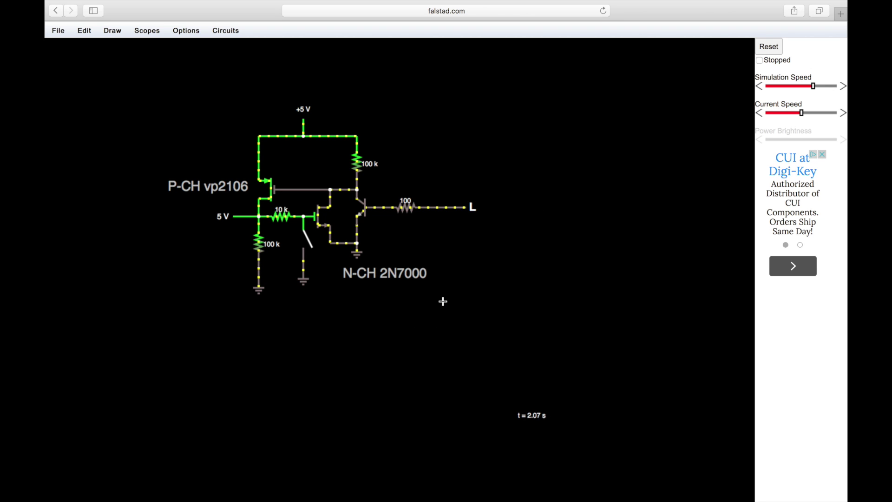
Step: Change the base resistor from 100 Ω to 1 k and switch the logic input high
{"action": "right_click", "coordinate": [406, 208]}
{"action": "left_click", "coordinate": [416, 213]}
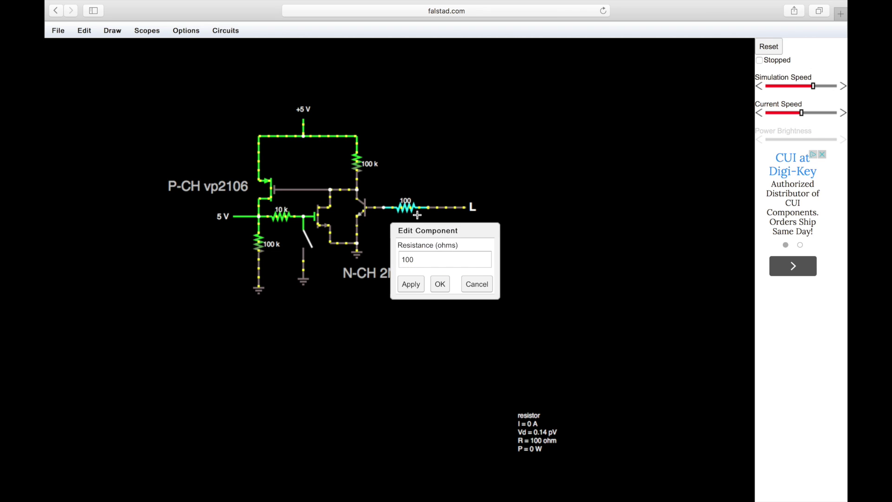
{"action": "double_click", "coordinate": [464, 261]}
{"action": "type", "text": "1k"}
{"action": "key", "text": "Return"}
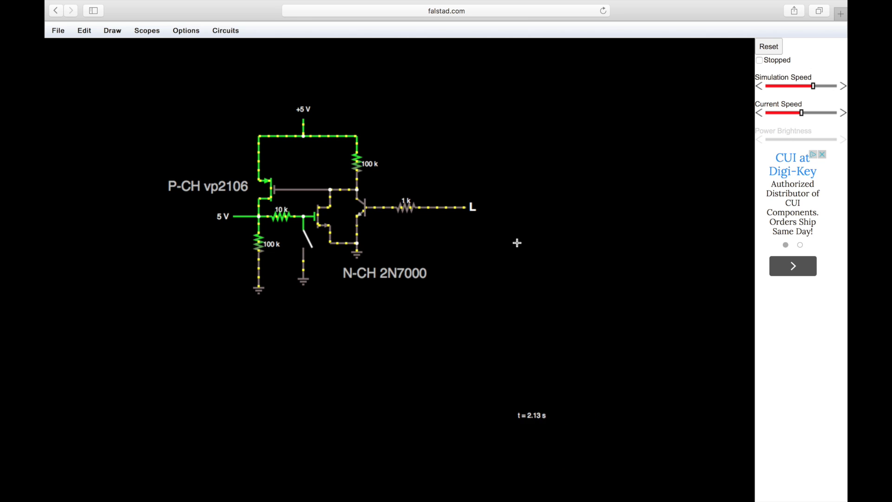
{"action": "left_click", "coordinate": [474, 208]}
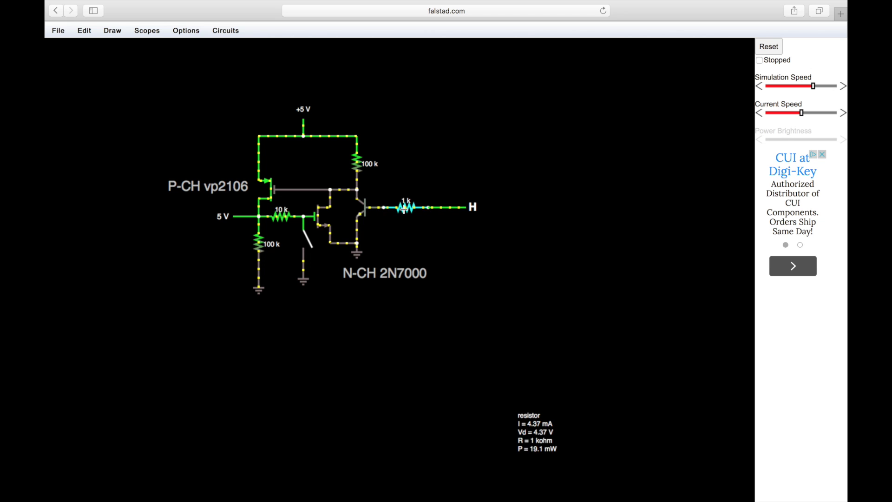
Step: Lower the 100 k collector resistor to 10 k, set the input low and reset the latch with the push switch
{"action": "right_click", "coordinate": [358, 166]}
{"action": "left_click", "coordinate": [365, 170]}
{"action": "left_click", "coordinate": [419, 259]}
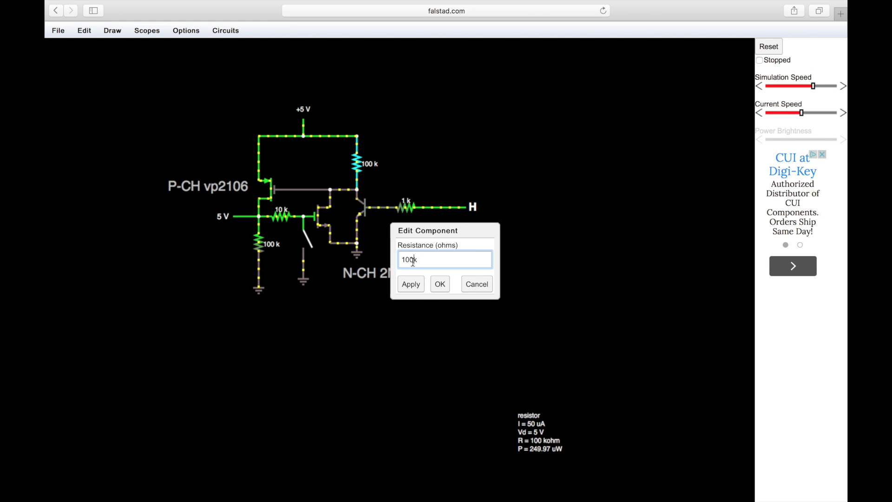
{"action": "key", "text": "BackSpace"}
{"action": "key", "text": "Return"}
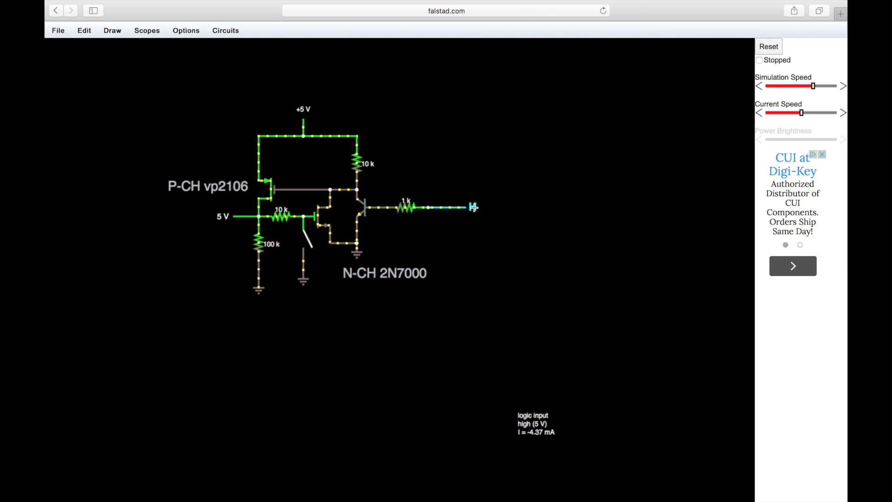
{"action": "left_click", "coordinate": [472, 206]}
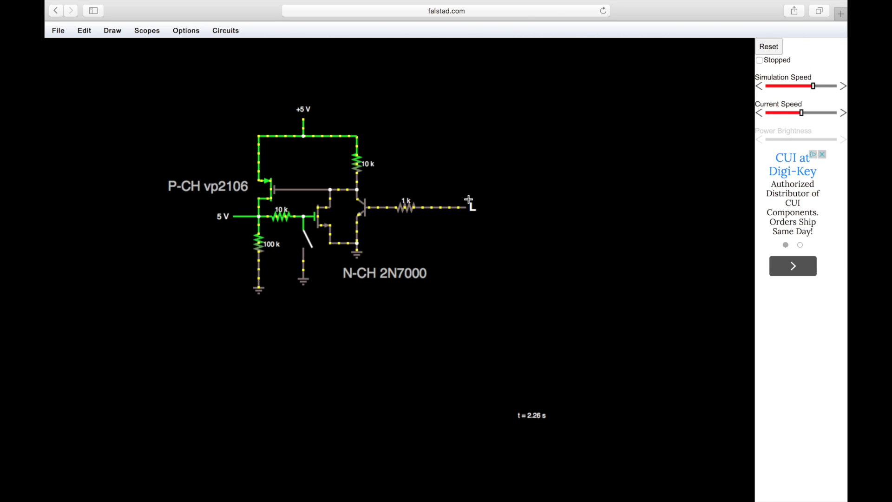
{"action": "left_click", "coordinate": [309, 241]}
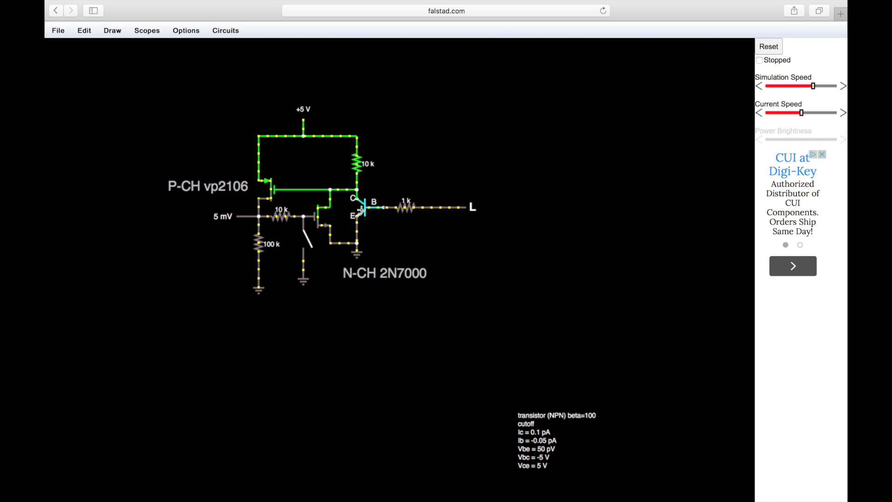
Step: Toggle the logic input high and low to test the NPN stage, checking its properties unchanged
{"action": "double_click", "coordinate": [472, 208]}
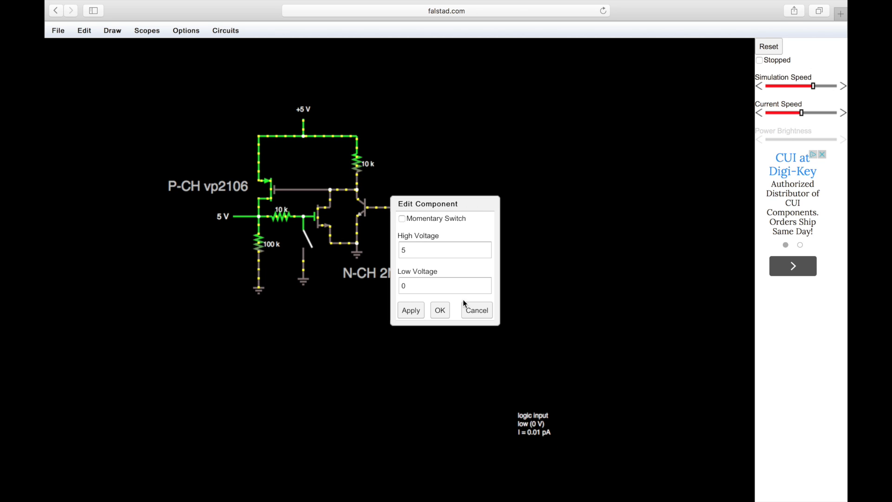
{"action": "left_click", "coordinate": [477, 311]}
{"action": "left_click", "coordinate": [472, 207]}
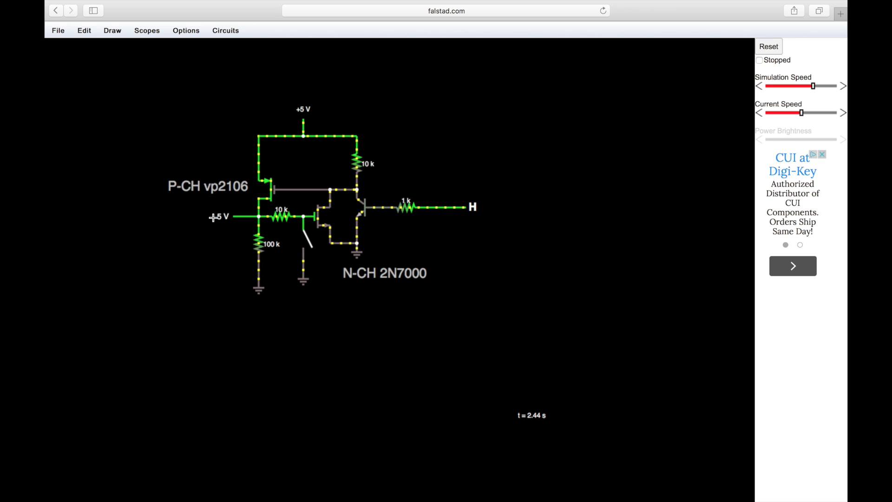
{"action": "left_click", "coordinate": [470, 207]}
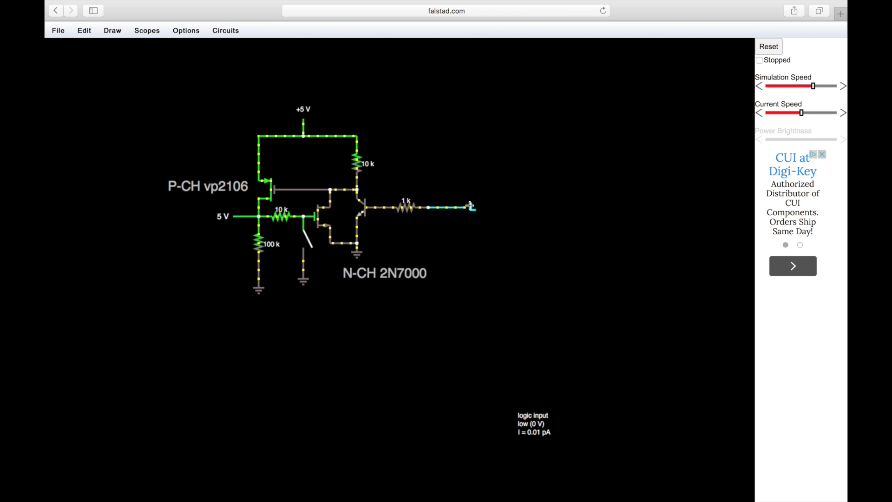
{"action": "double_click", "coordinate": [471, 206]}
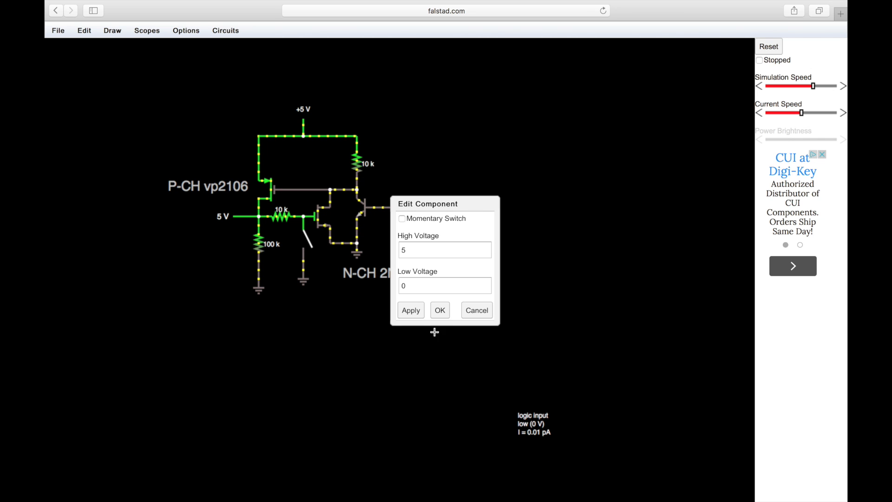
{"action": "left_click", "coordinate": [444, 312]}
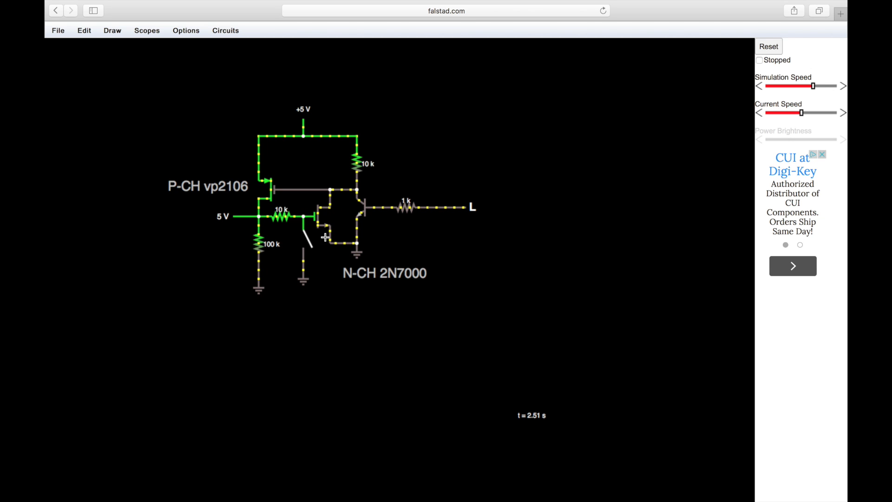
{"action": "right_click", "coordinate": [304, 305]}
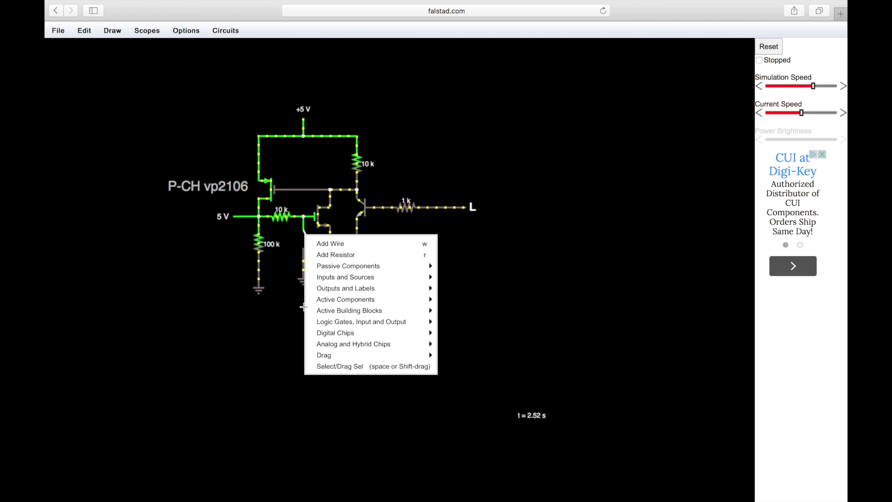
Step: Move the ground lead down, delete the push switch and place a second NPN transistor above the ground wire
{"action": "left_click", "coordinate": [351, 368]}
{"action": "left_click_drag", "start_coordinate": [304, 279], "coordinate": [303, 334]}
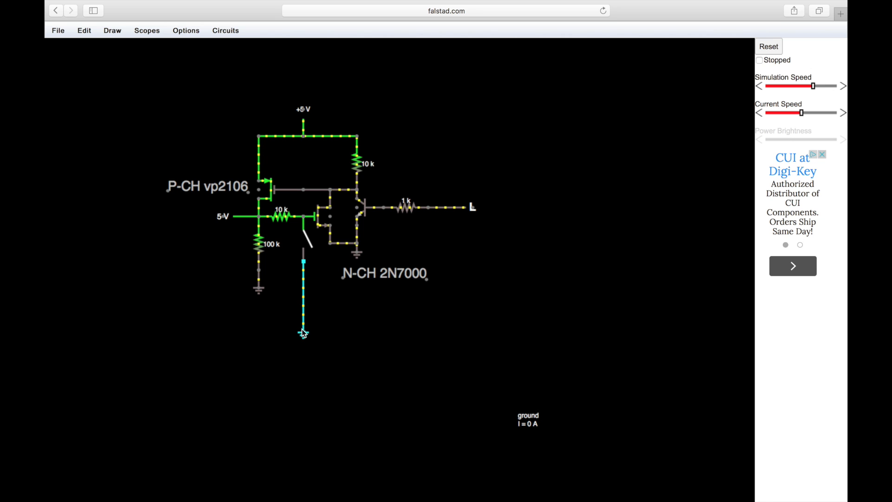
{"action": "left_click_drag", "start_coordinate": [304, 282], "coordinate": [304, 334]}
{"action": "right_click", "coordinate": [304, 246]}
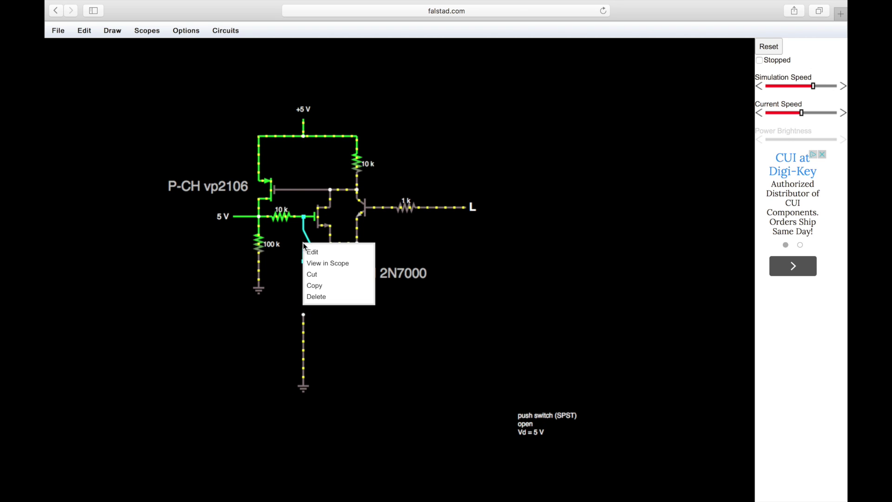
{"action": "left_click", "coordinate": [319, 297]}
{"action": "right_click", "coordinate": [404, 320]}
{"action": "mouse_move", "coordinate": [446, 300]}
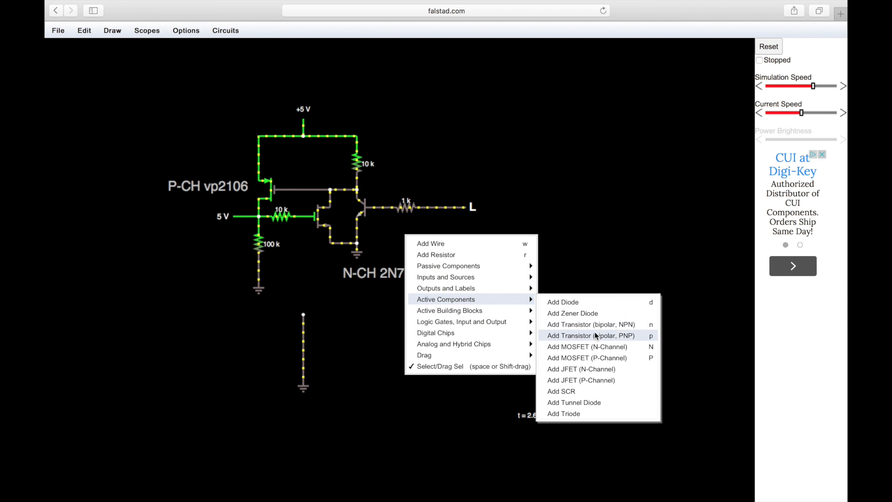
{"action": "left_click", "coordinate": [592, 323]}
{"action": "left_click_drag", "start_coordinate": [321, 297], "coordinate": [293, 298]}
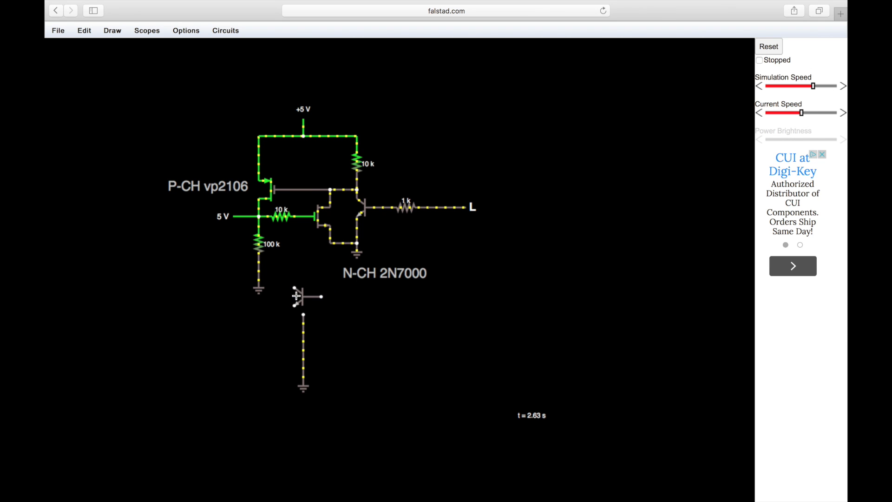
{"action": "right_click", "coordinate": [336, 301]}
{"action": "left_click", "coordinate": [403, 366]}
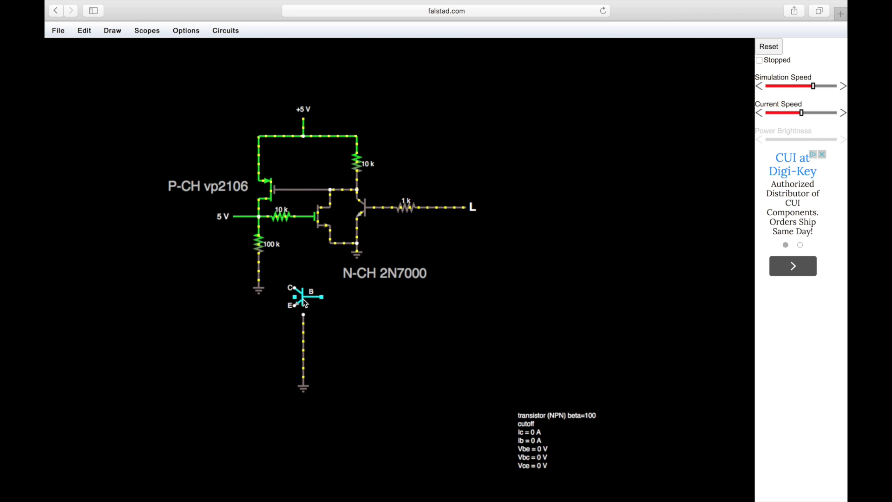
Step: Draw a resistor from the lower transistor's base and set it to 1 k
{"action": "right_click", "coordinate": [445, 331]}
{"action": "mouse_move", "coordinate": [490, 266]}
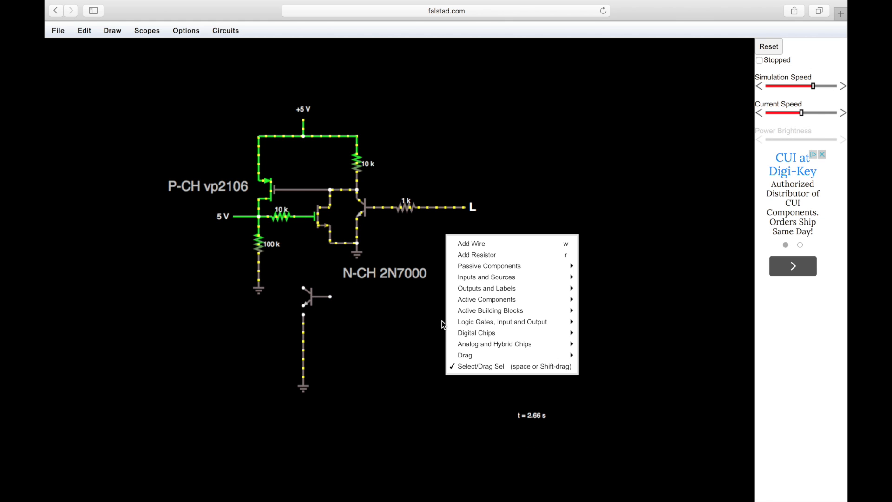
{"action": "left_click", "coordinate": [516, 256]}
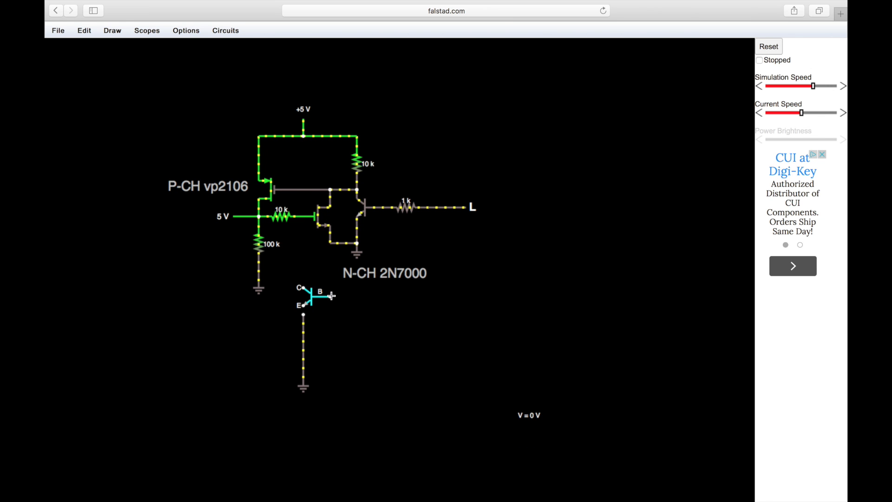
{"action": "left_click_drag", "start_coordinate": [330, 297], "coordinate": [373, 296]}
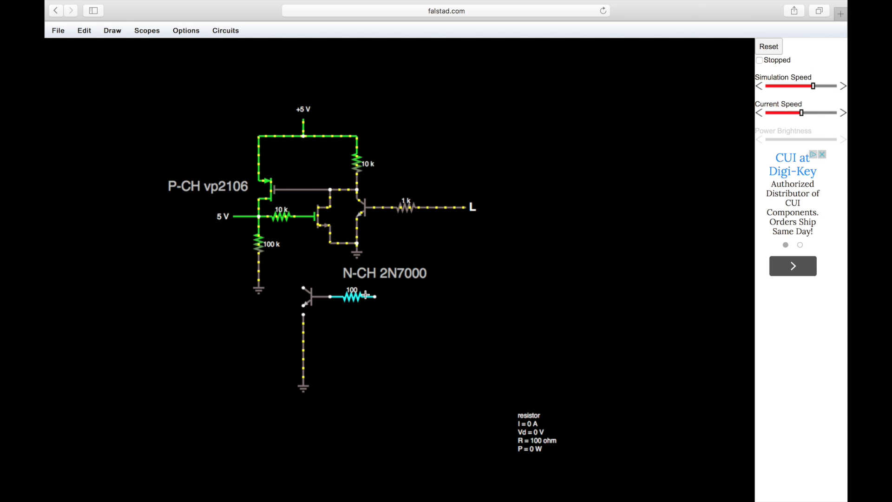
{"action": "right_click", "coordinate": [366, 295]}
{"action": "left_click", "coordinate": [374, 304]}
{"action": "double_click", "coordinate": [418, 259]}
{"action": "type", "text": "1"}
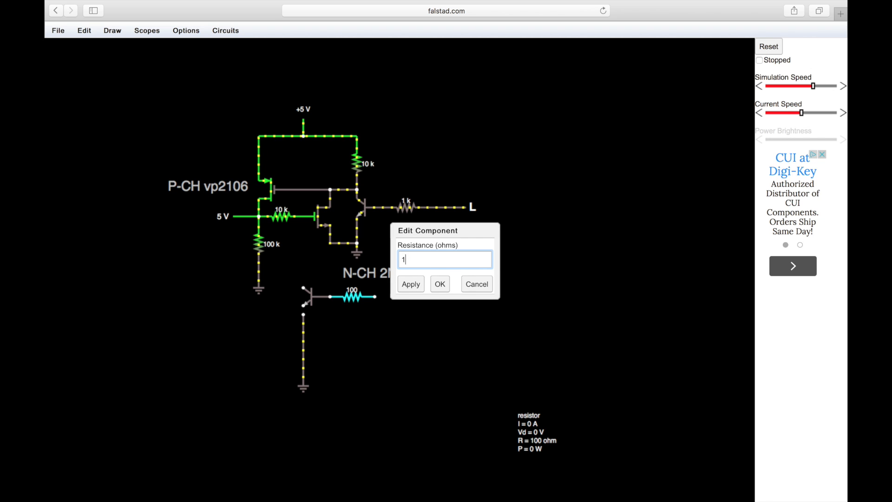
{"action": "type", "text": "k"}
{"action": "key", "text": "Return"}
Step: Wire the lower collector up to the 2N7000 gate node and attach a logic input to the 1 k resistor
{"action": "right_click", "coordinate": [344, 235]}
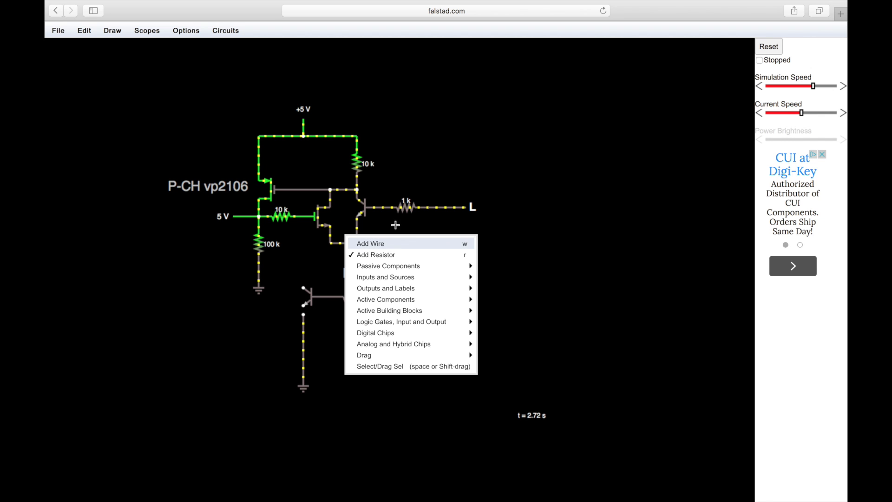
{"action": "left_click", "coordinate": [391, 247]}
{"action": "left_click_drag", "start_coordinate": [303, 285], "coordinate": [304, 216]}
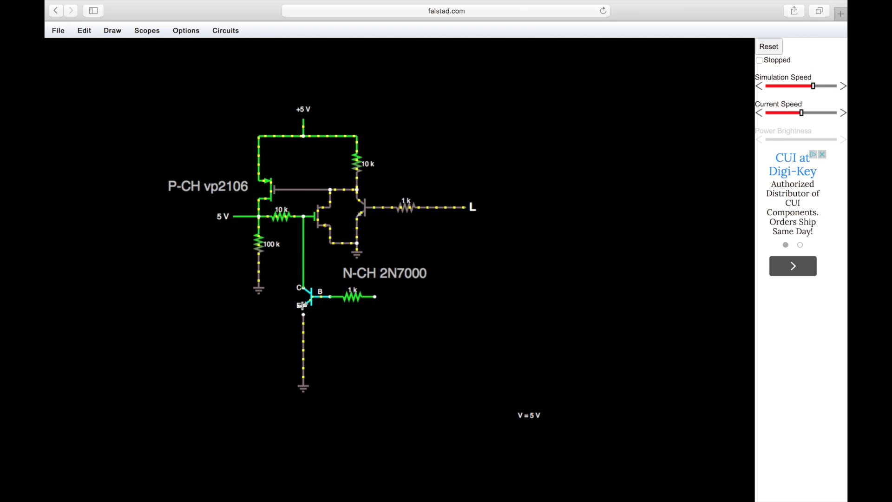
{"action": "right_click", "coordinate": [419, 301]}
{"action": "mouse_move", "coordinate": [477, 321]}
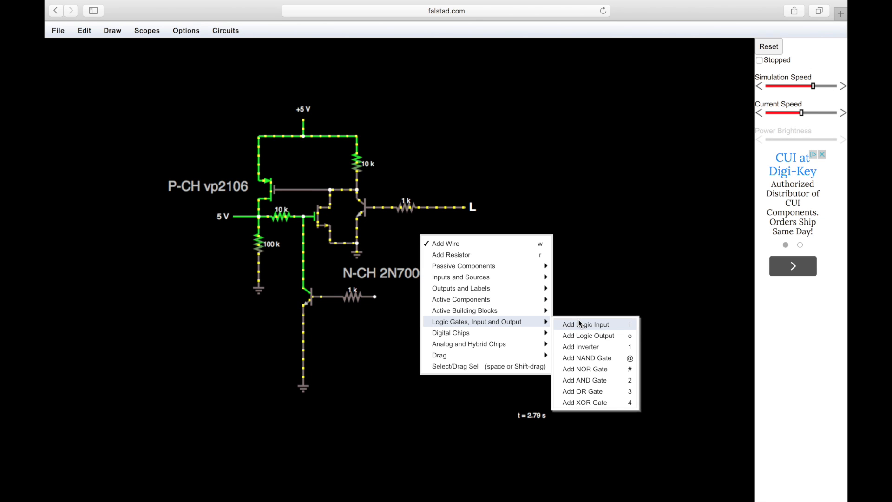
{"action": "left_click", "coordinate": [598, 325]}
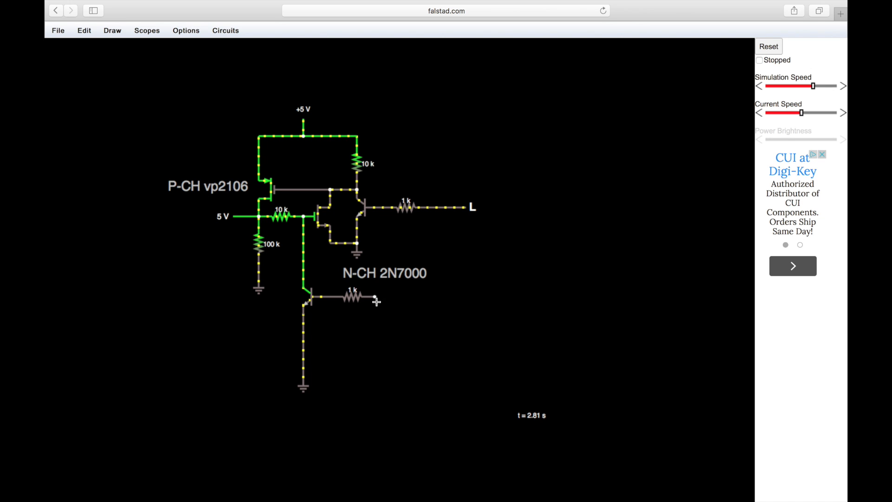
{"action": "left_click_drag", "start_coordinate": [377, 296], "coordinate": [401, 296]}
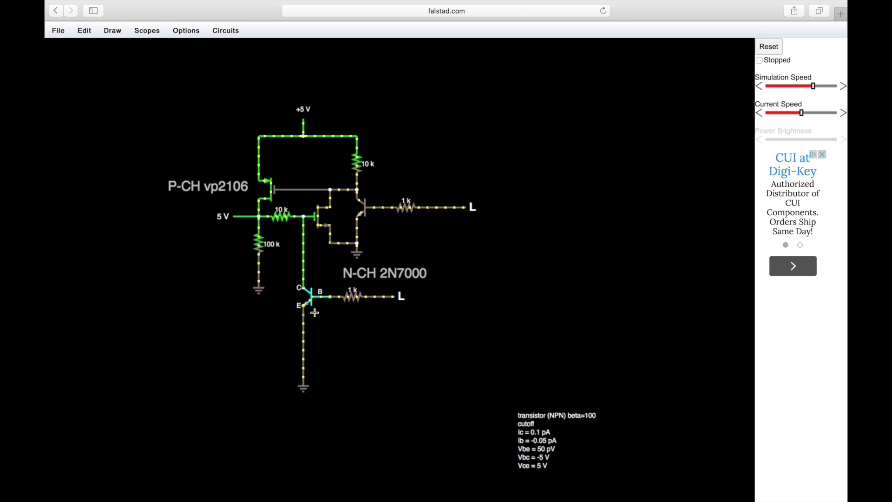
Step: Pulse the lower logic input high then low and review both logic inputs' settings without changes
{"action": "left_click", "coordinate": [402, 296]}
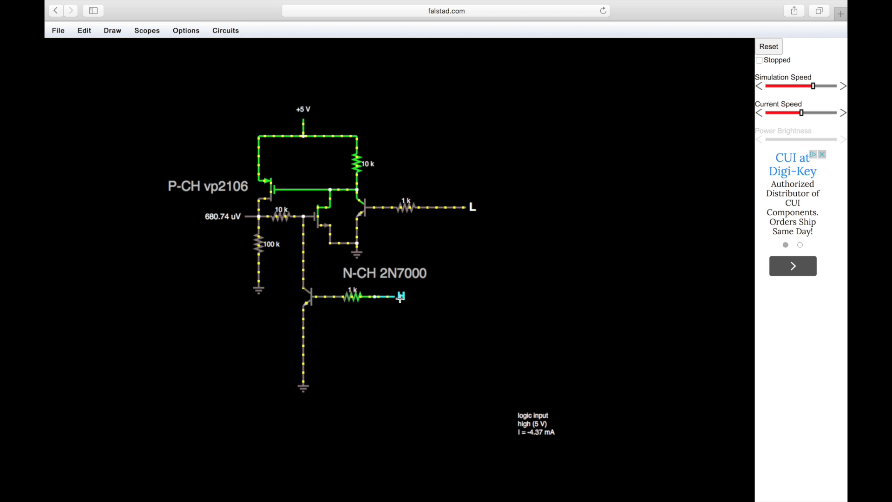
{"action": "left_click", "coordinate": [401, 297]}
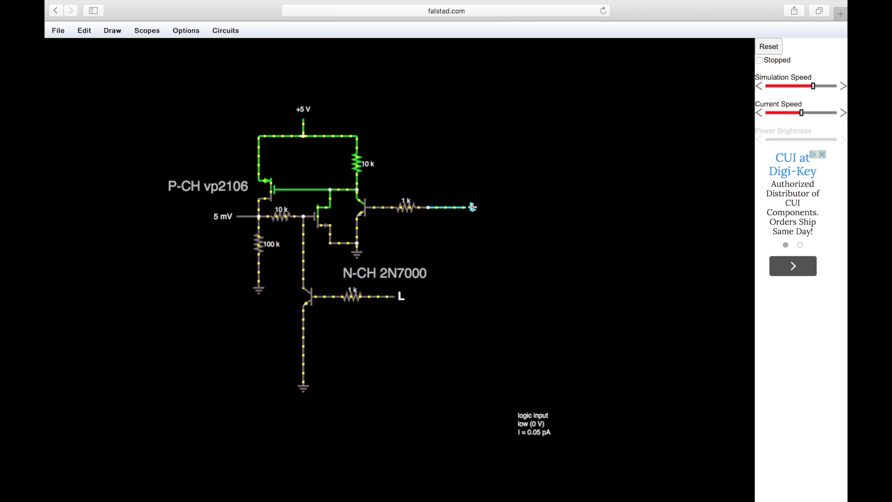
{"action": "double_click", "coordinate": [471, 207]}
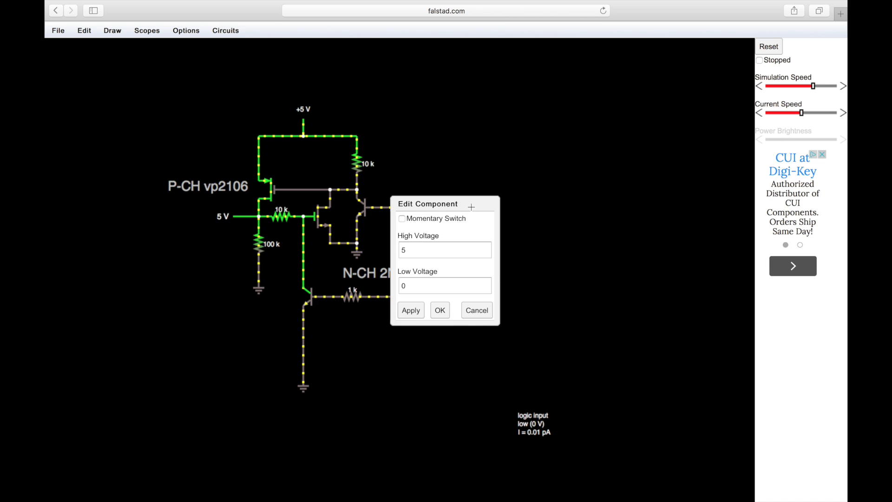
{"action": "left_click", "coordinate": [476, 310]}
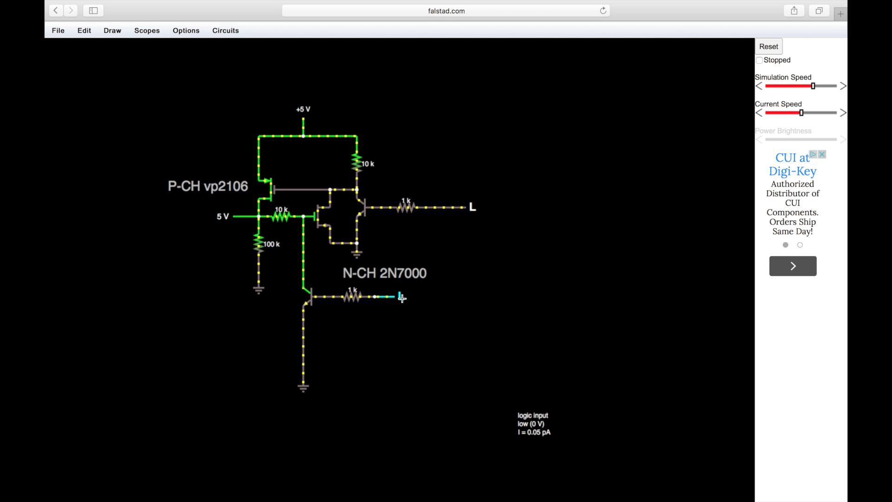
{"action": "double_click", "coordinate": [399, 297]}
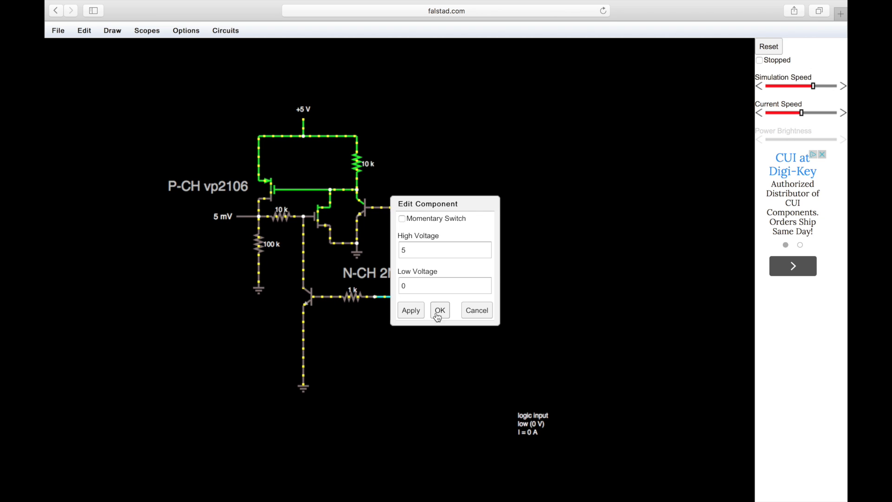
{"action": "left_click", "coordinate": [478, 312]}
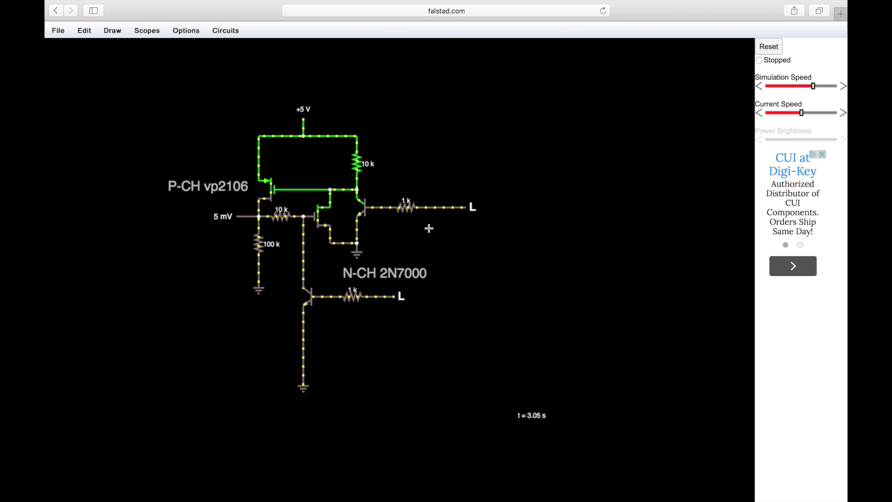
{"action": "mouse_move", "coordinate": [280, 216]}
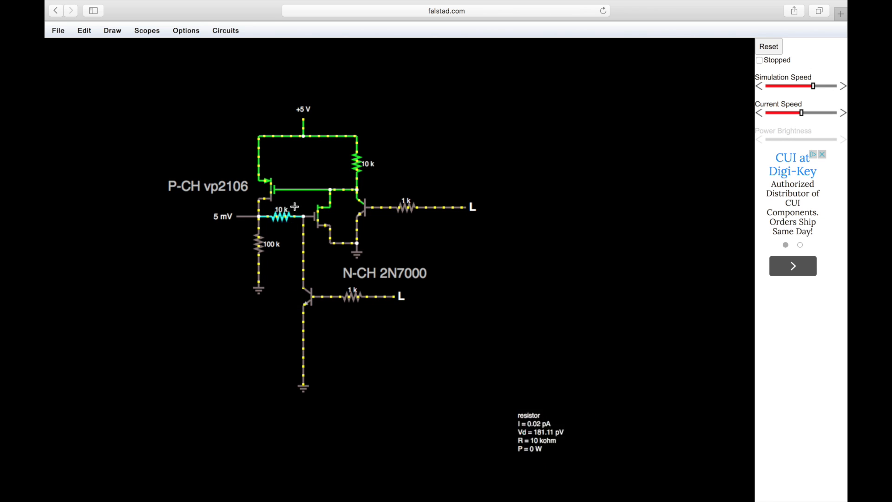
{"action": "double_click", "coordinate": [400, 298]}
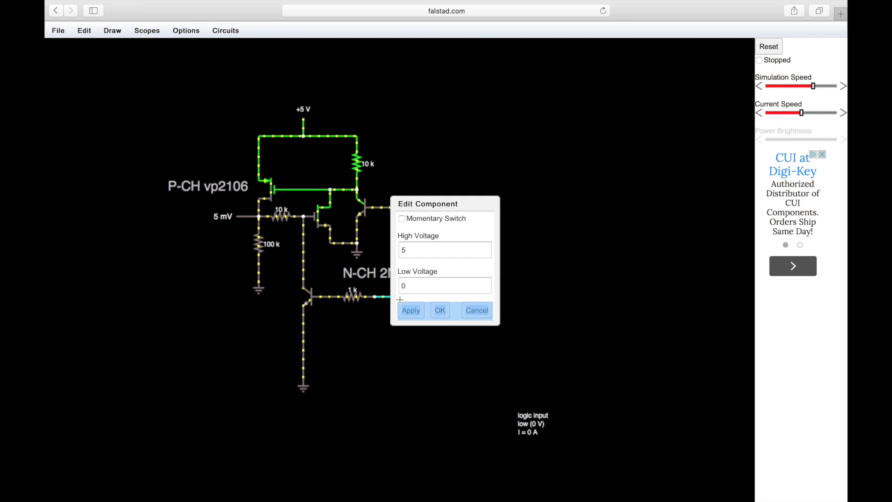
{"action": "left_click", "coordinate": [465, 315]}
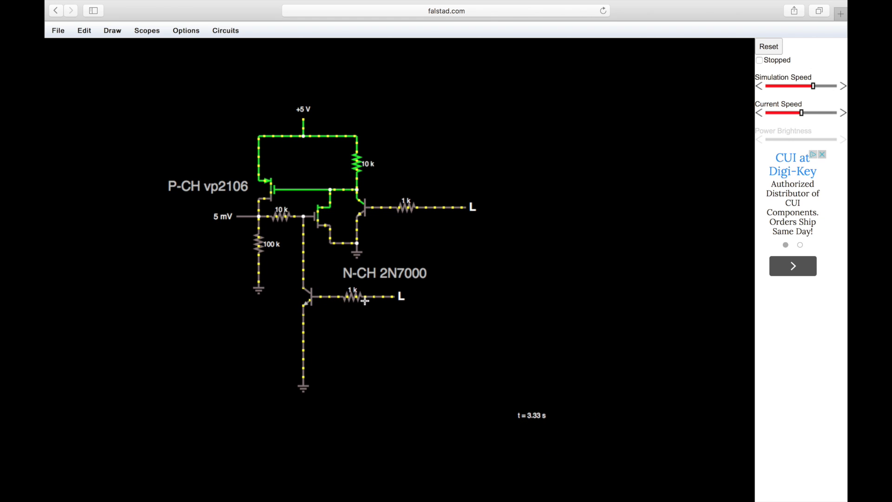
Step: View the wire near the 10 k resistor and a second latch wire in scopes and raise the simulation speed
{"action": "right_click", "coordinate": [305, 278]}
{"action": "left_click", "coordinate": [319, 300]}
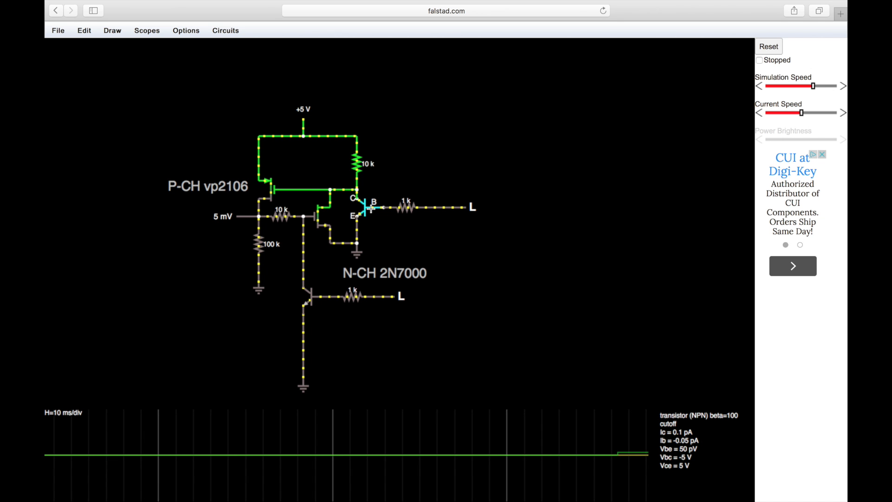
{"action": "right_click", "coordinate": [336, 190]}
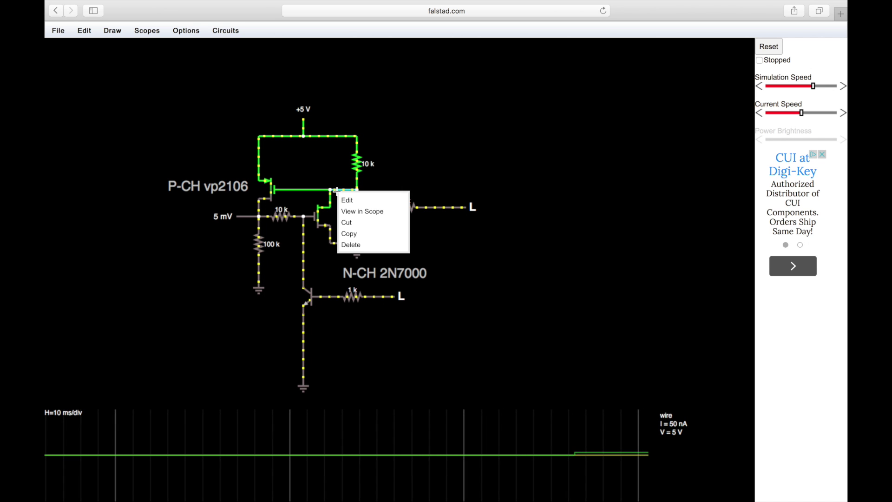
{"action": "left_click", "coordinate": [355, 212]}
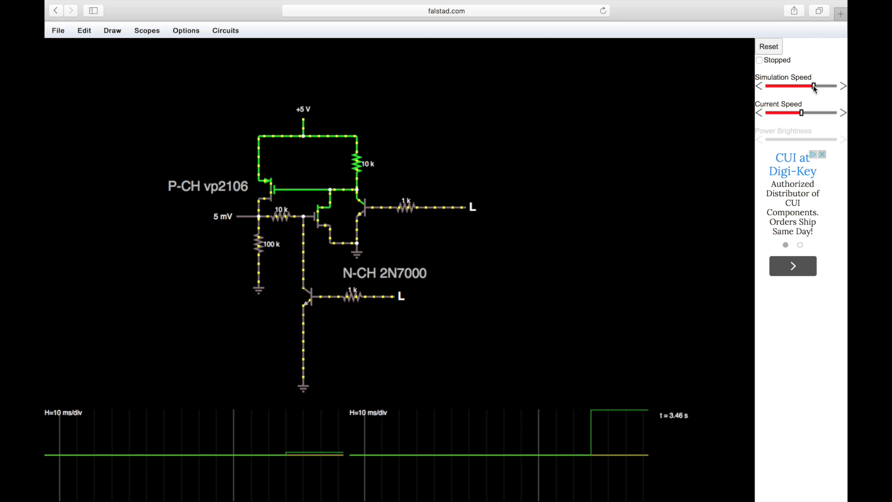
{"action": "mouse_move", "coordinate": [813, 86]}
{"action": "left_mouse_down"}
{"action": "mouse_move", "coordinate": [824, 86]}
{"action": "mouse_move", "coordinate": [815, 86]}
{"action": "left_mouse_up"}
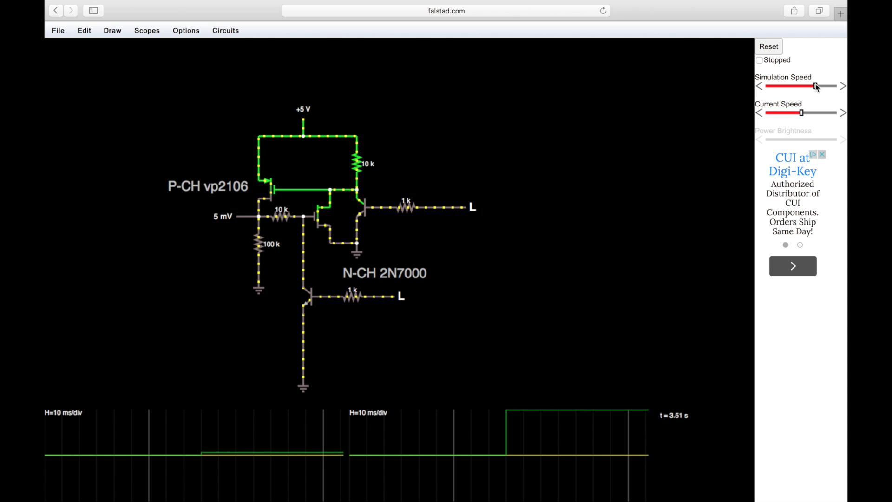
Step: Set the right scope to 2x speed and show peak value on both scopes
{"action": "right_click", "coordinate": [533, 462]}
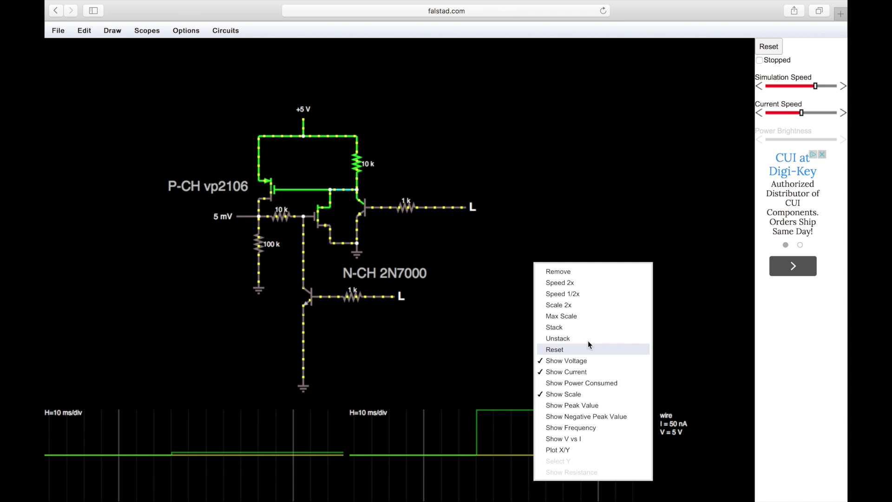
{"action": "left_click", "coordinate": [579, 281]}
{"action": "right_click", "coordinate": [516, 451]}
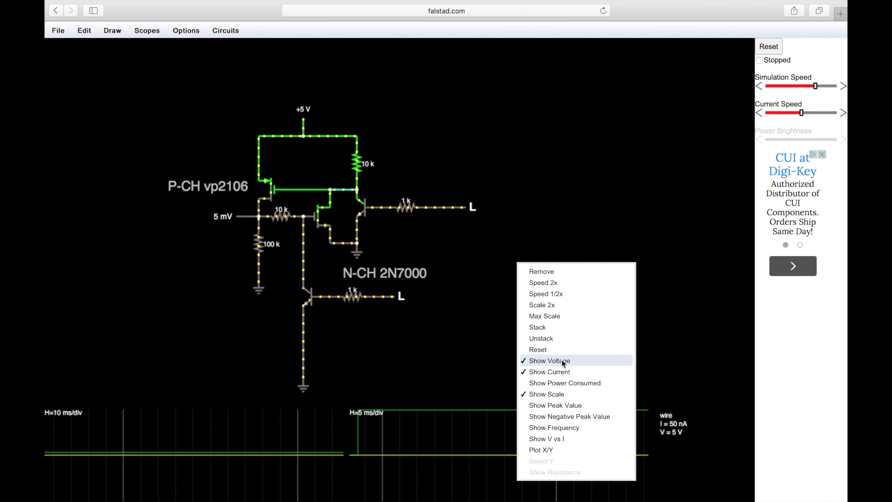
{"action": "left_click", "coordinate": [571, 406]}
{"action": "right_click", "coordinate": [204, 412]}
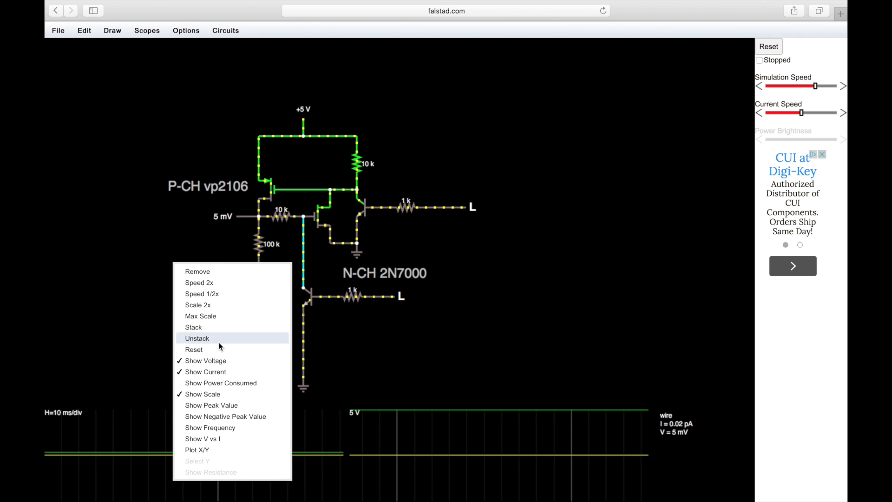
{"action": "left_click", "coordinate": [215, 404]}
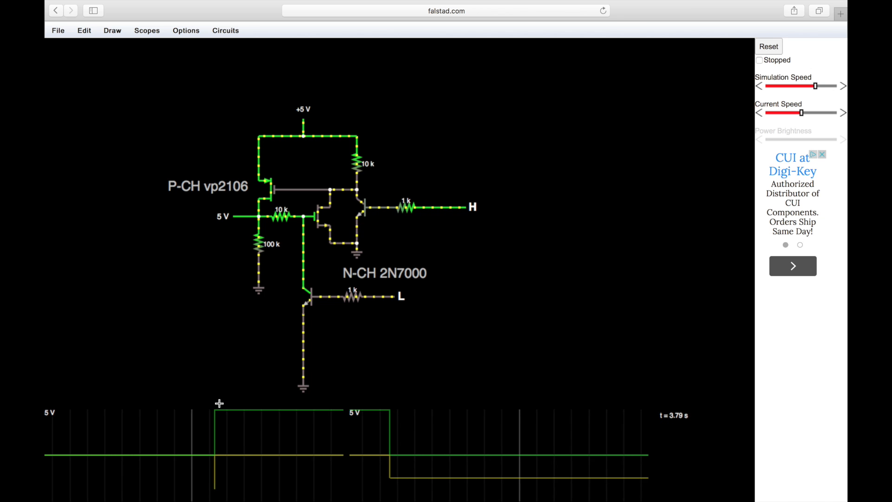
{"action": "right_click", "coordinate": [384, 458]}
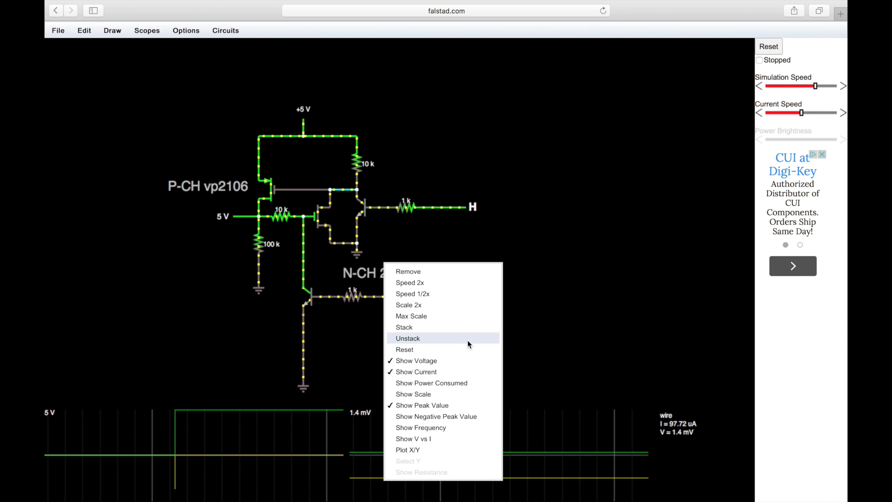
Step: Stack the two scope traces together and bring up the Circuits example list
{"action": "left_click", "coordinate": [443, 327]}
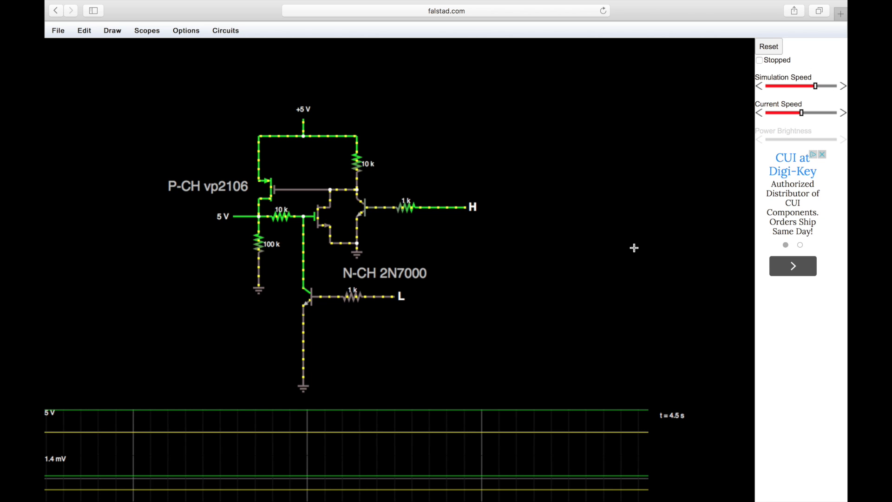
{"action": "left_click", "coordinate": [234, 31]}
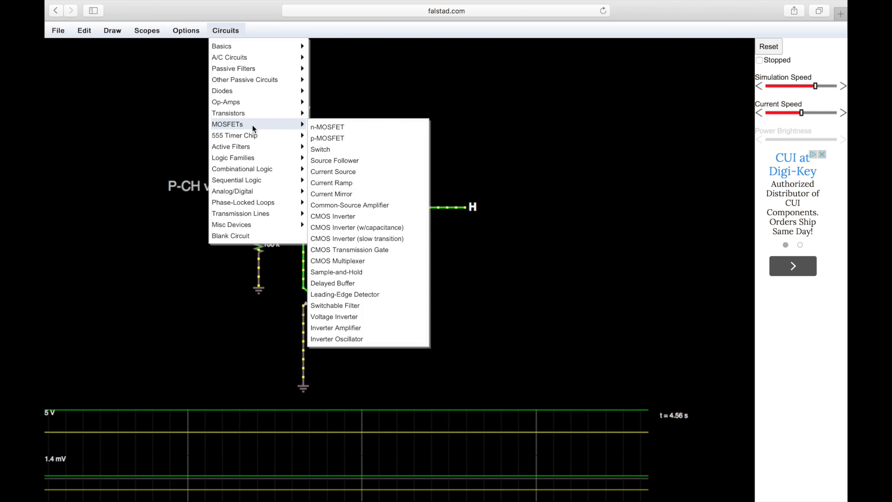
Step: Clear to a blank circuit and load the 555 Timer Chip Square Wave Generator example
{"action": "left_click", "coordinate": [236, 238]}
{"action": "left_click", "coordinate": [227, 31]}
{"action": "mouse_move", "coordinate": [235, 135]}
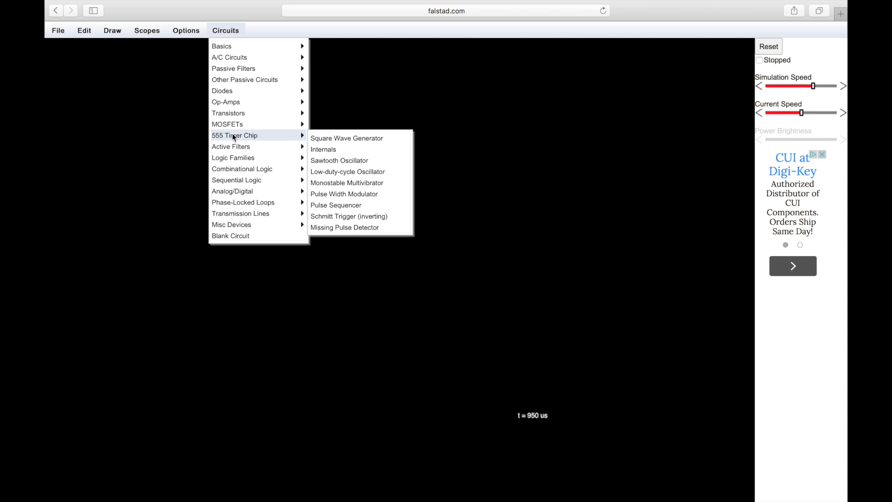
{"action": "left_click", "coordinate": [323, 139]}
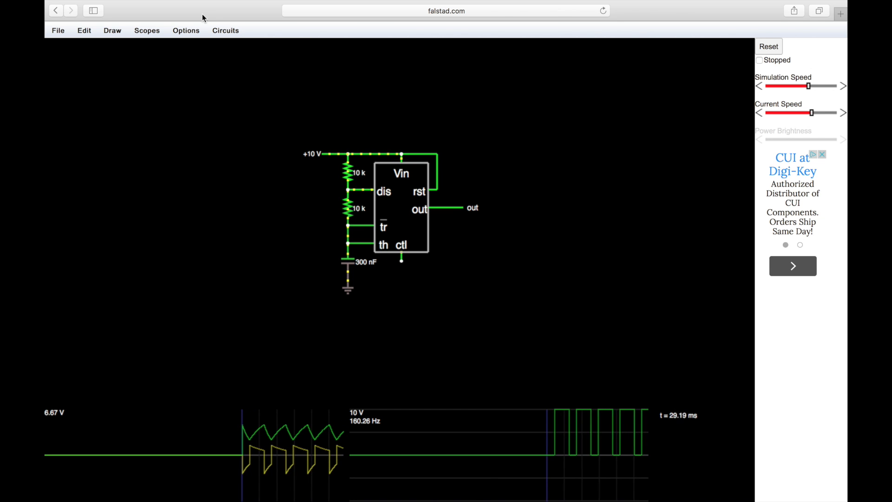
{"action": "left_click", "coordinate": [224, 30]}
{"action": "left_click", "coordinate": [129, 207]}
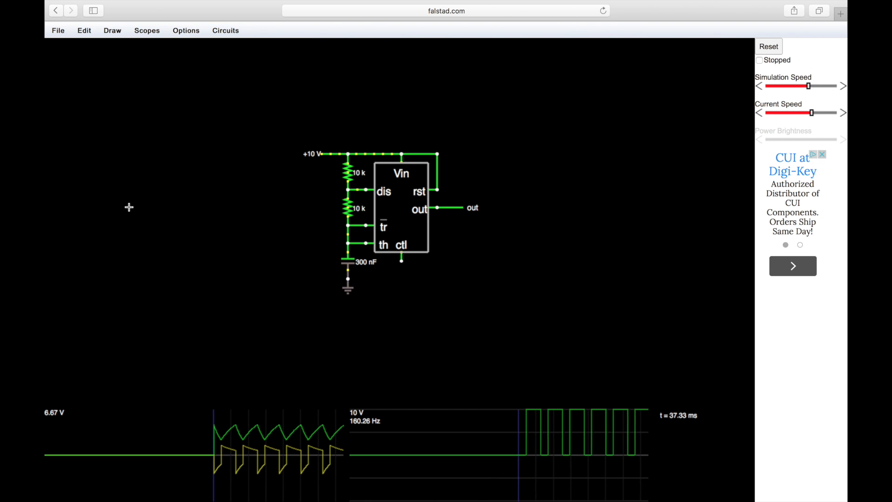